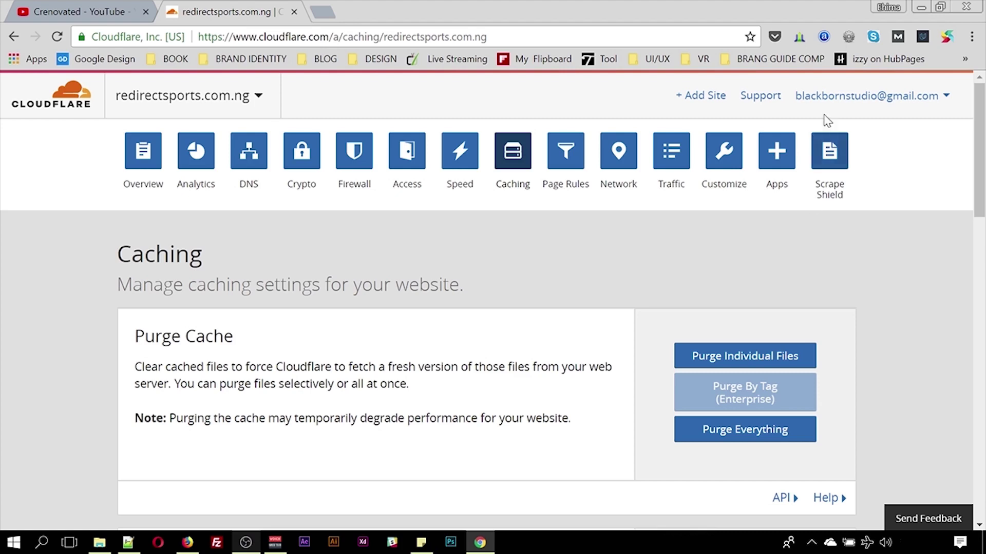
Step: Open the redirectsports.com website in a new browser tab
left_click(322, 12)
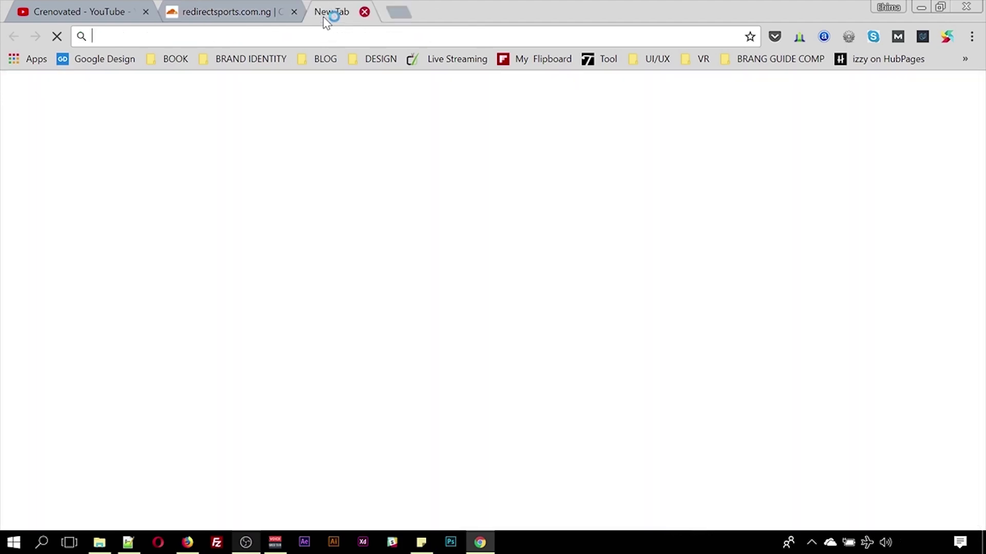
type("r")
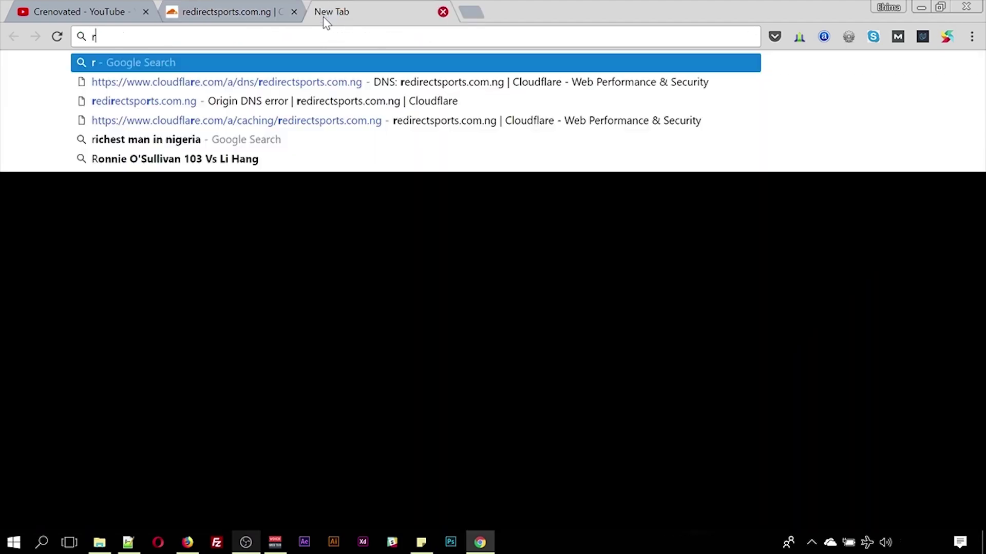
type("ede")
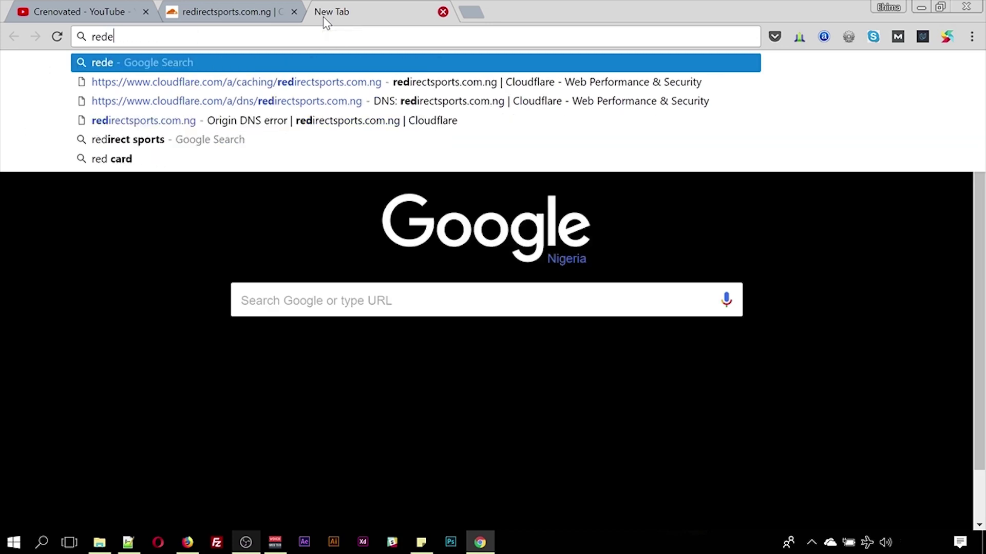
key("BackSpace")
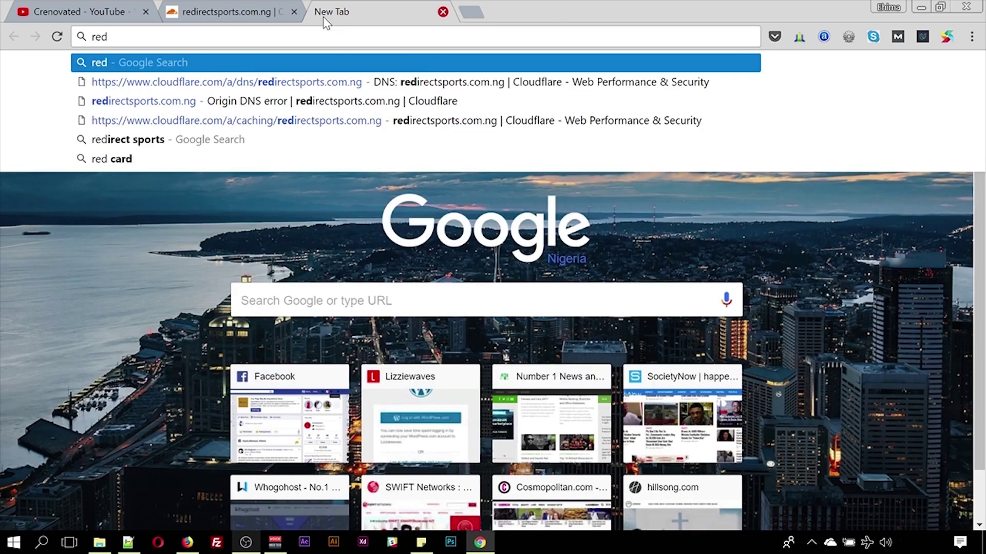
type("i")
key("End")
key("BackSpace")
key("BackSpace")
key("BackSpace")
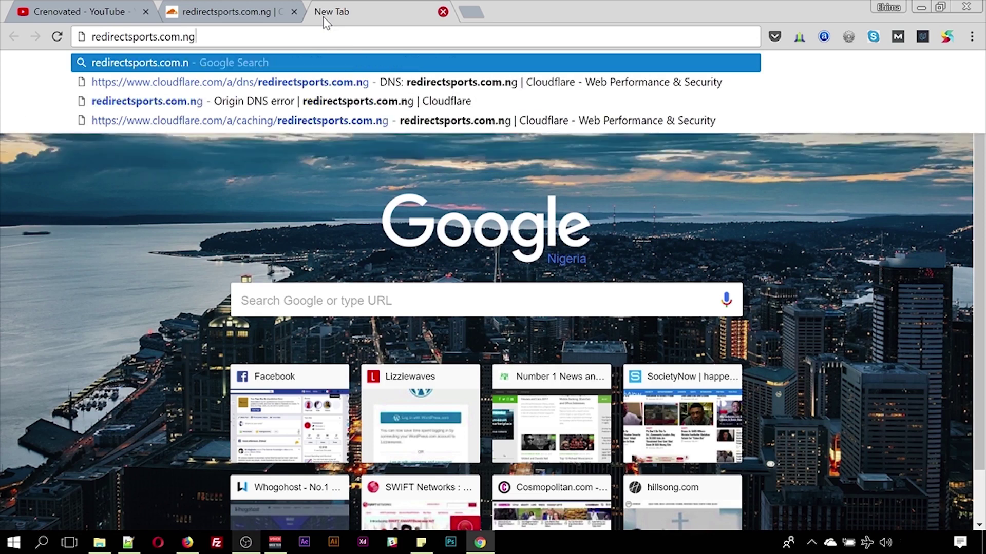
key("Return")
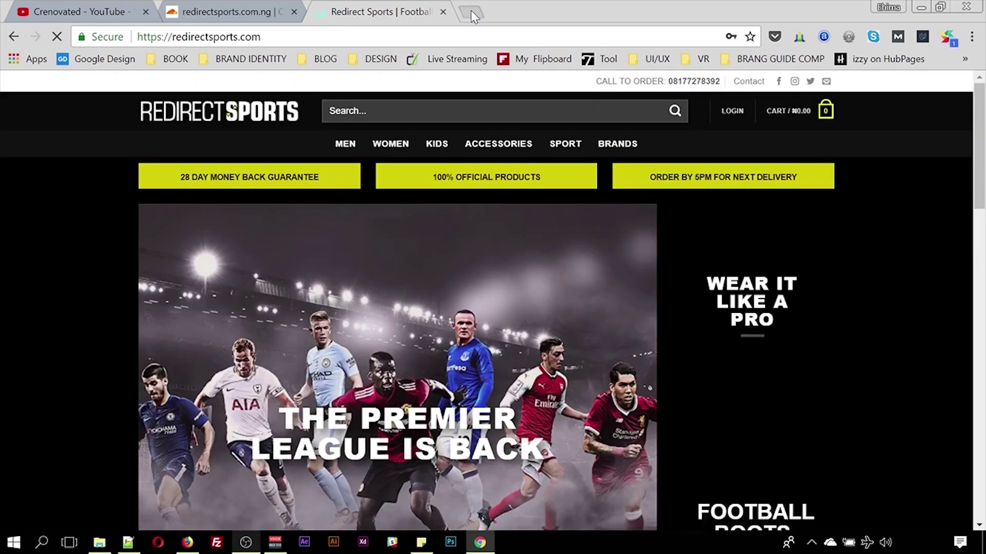
Step: Open redirectsports.com.ng in another new browser tab
left_click(470, 12)
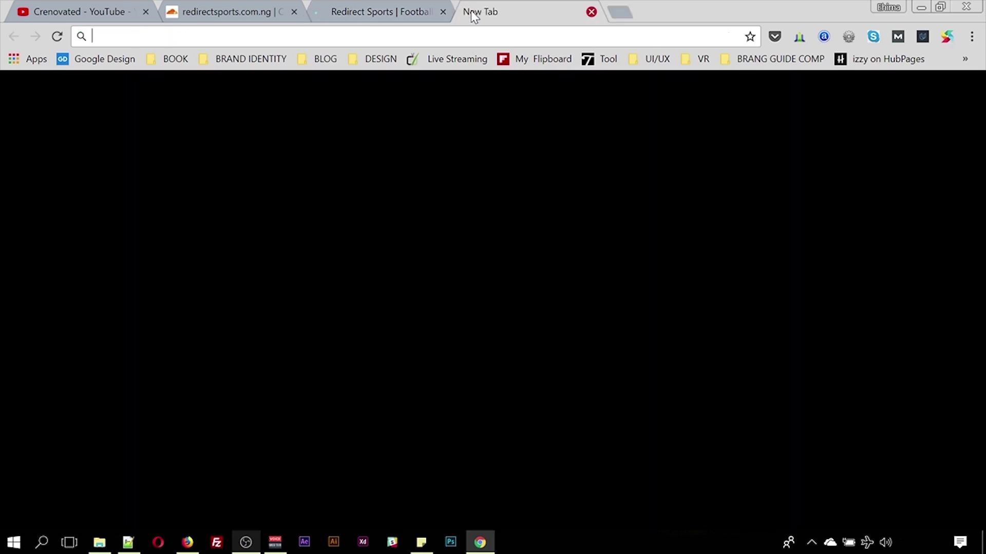
type("redirectsports.com")
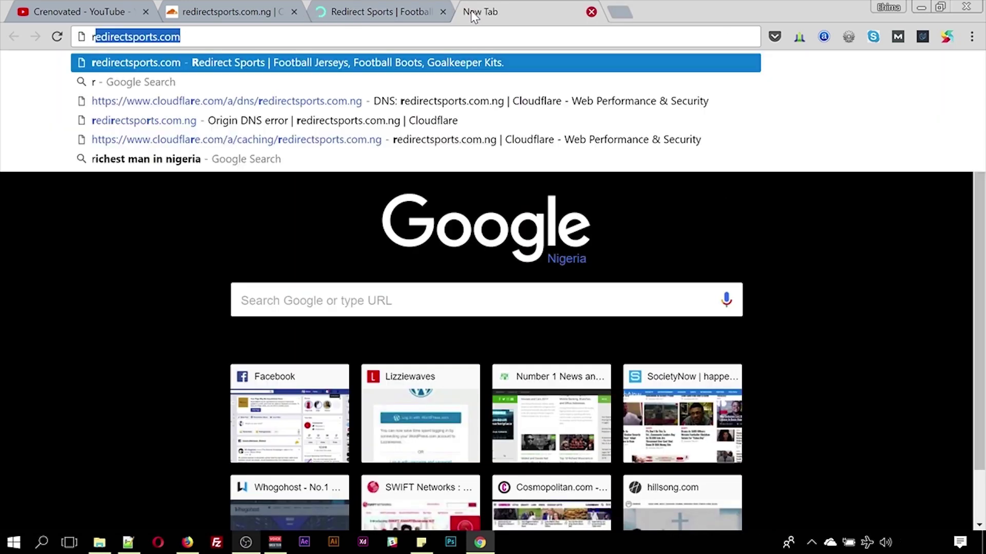
key("Right")
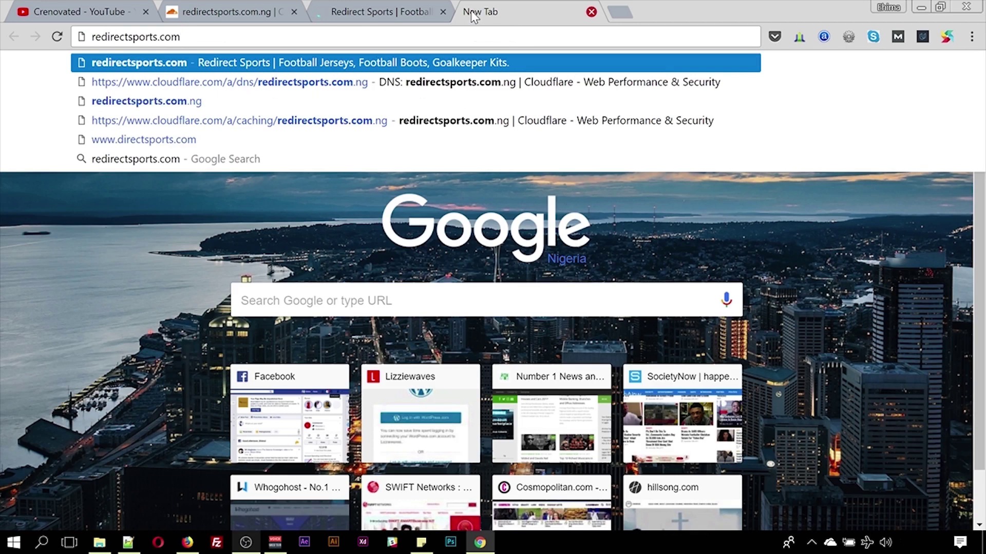
key("Down")
key("Down")
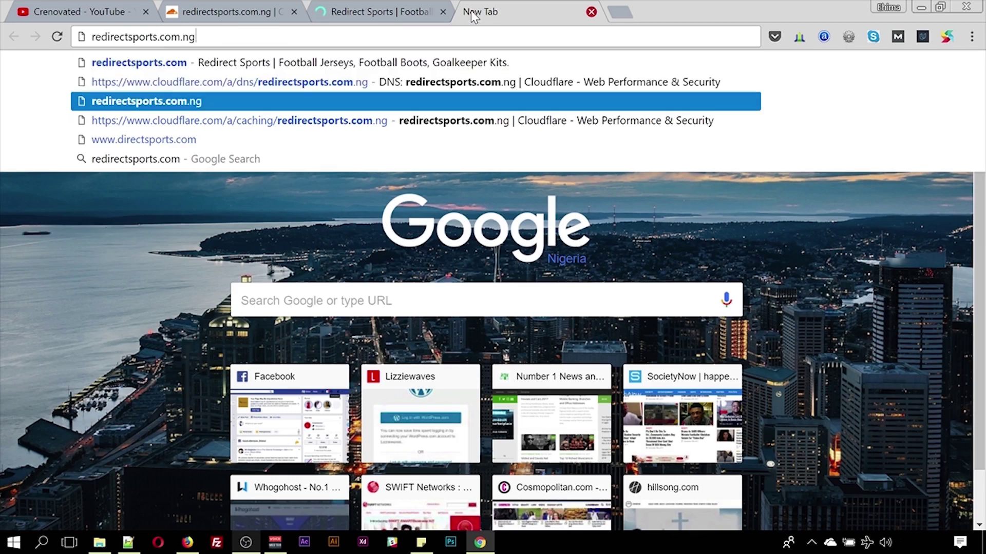
key("Return")
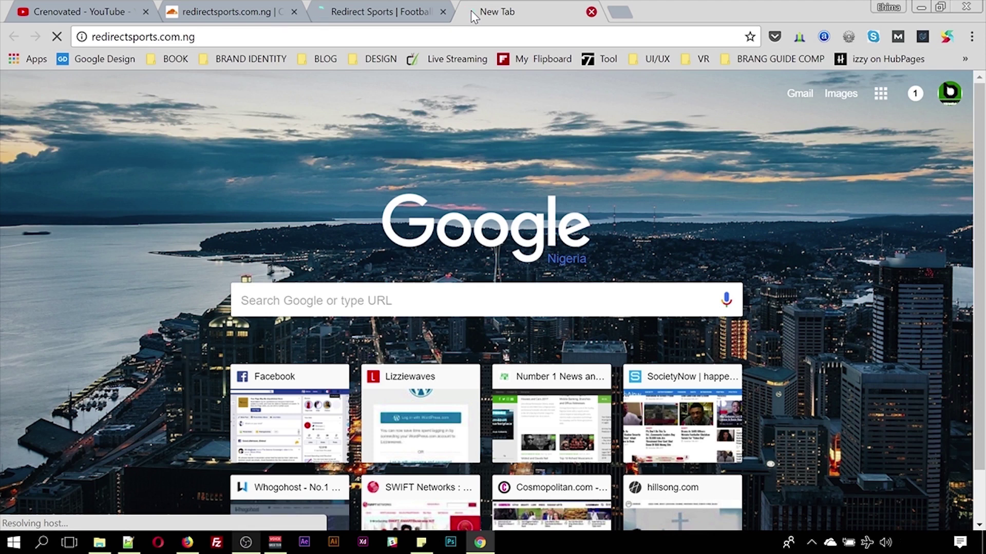
Step: Compare the redirectsports.com and redirectsports.com.ng pages, reloading the .com.ng one
left_click(381, 6)
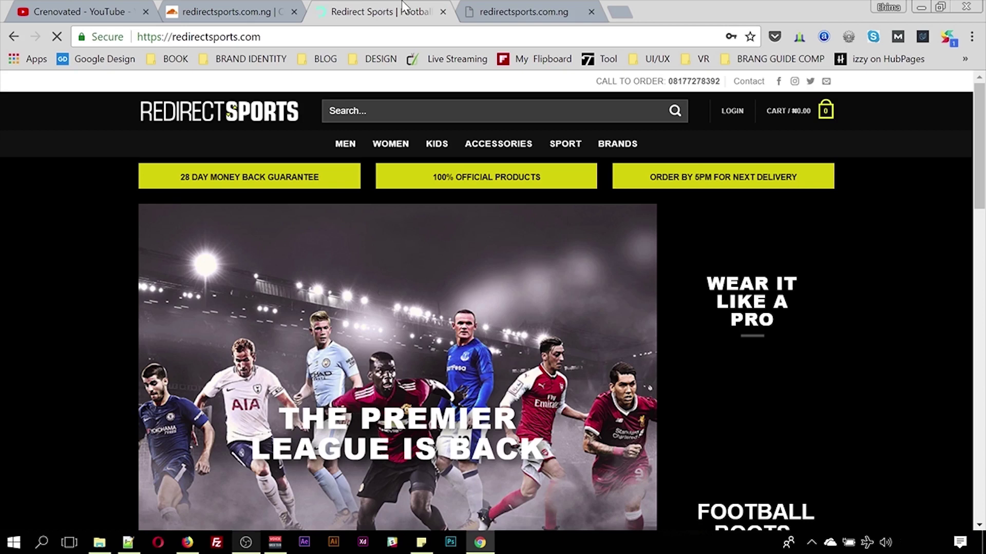
left_click(508, 12)
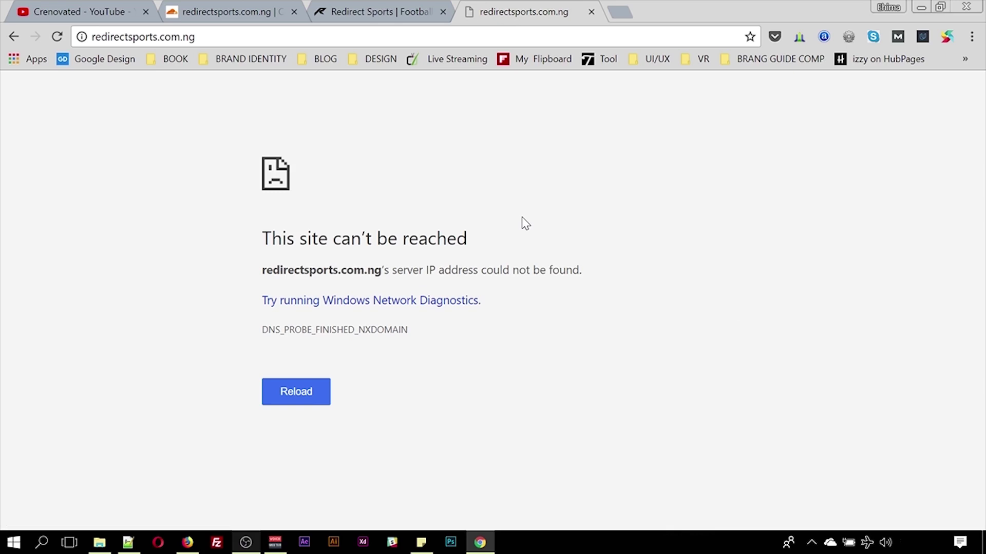
key("F5")
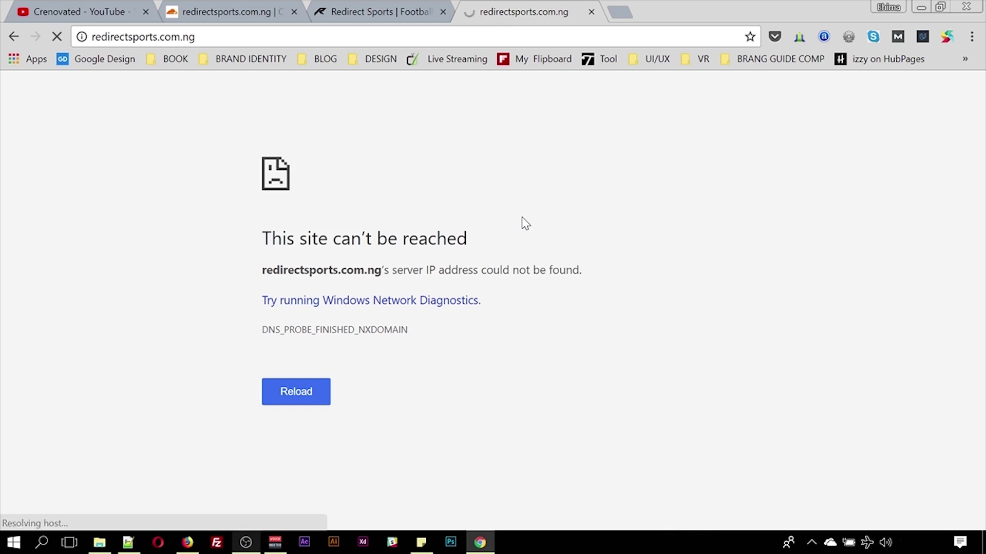
left_click(381, 11)
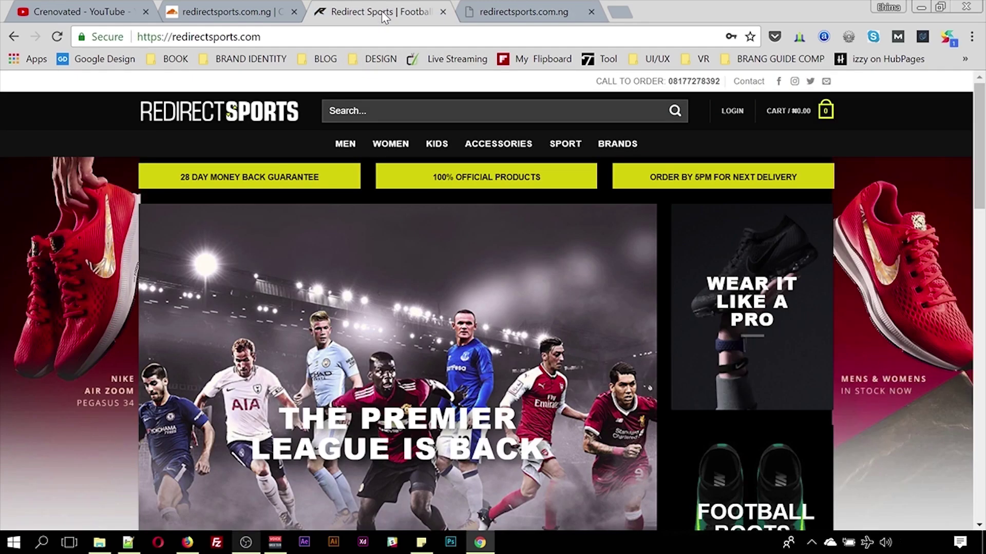
Step: In Cloudflare, open the DNS records of redirectsports.com.ng and start an A record with the name redirectsports.com.ng
left_click(245, 12)
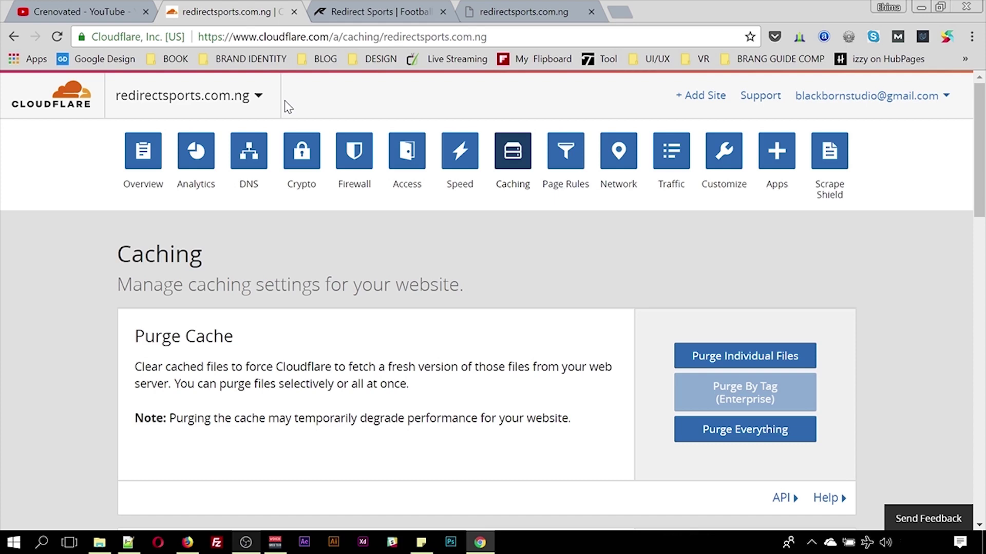
left_click(256, 160)
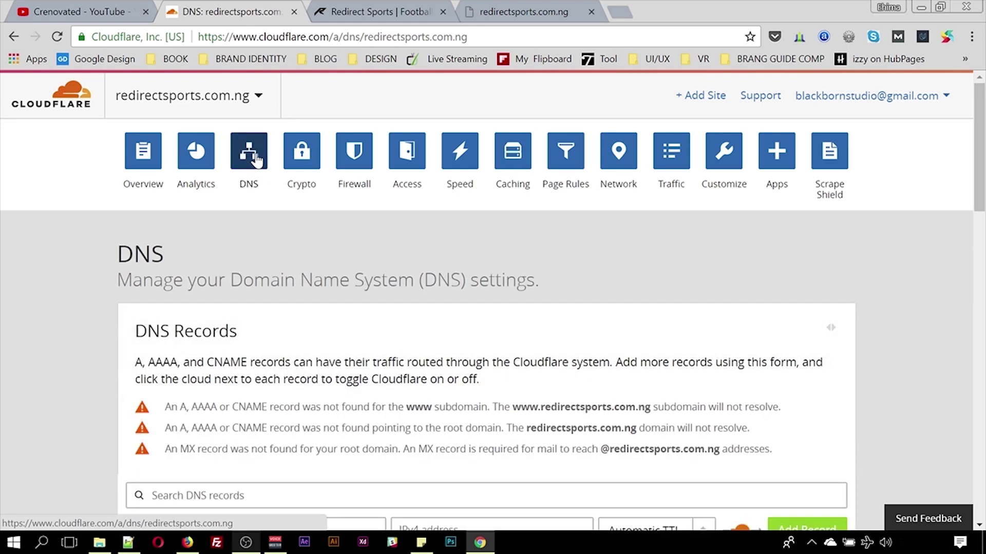
scroll(408, 217, "down", 1)
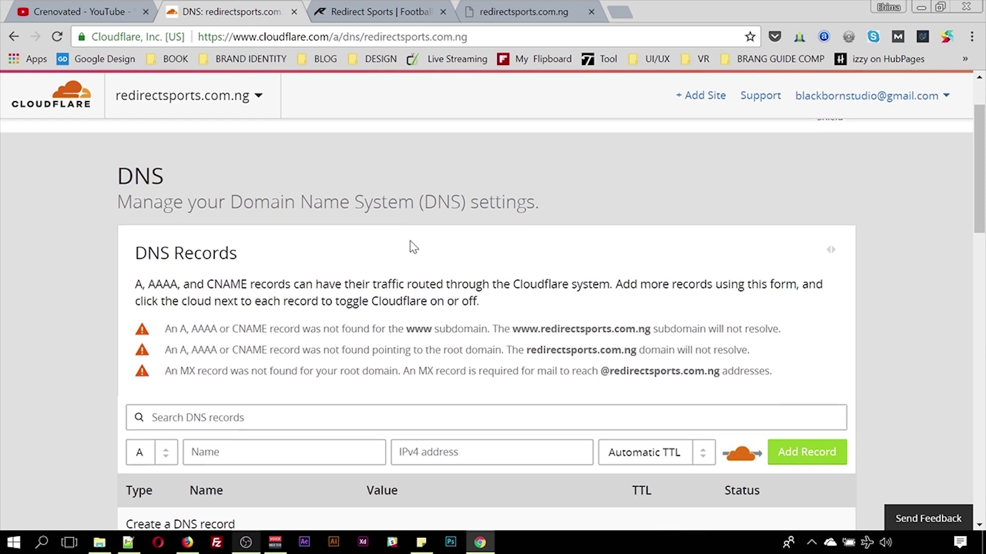
scroll(408, 234, "down", 3)
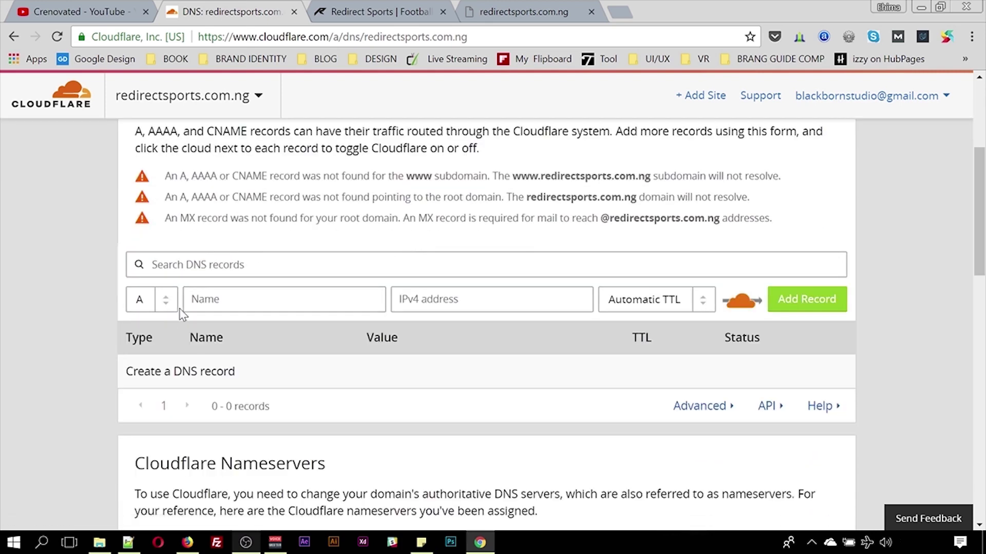
left_click(164, 299)
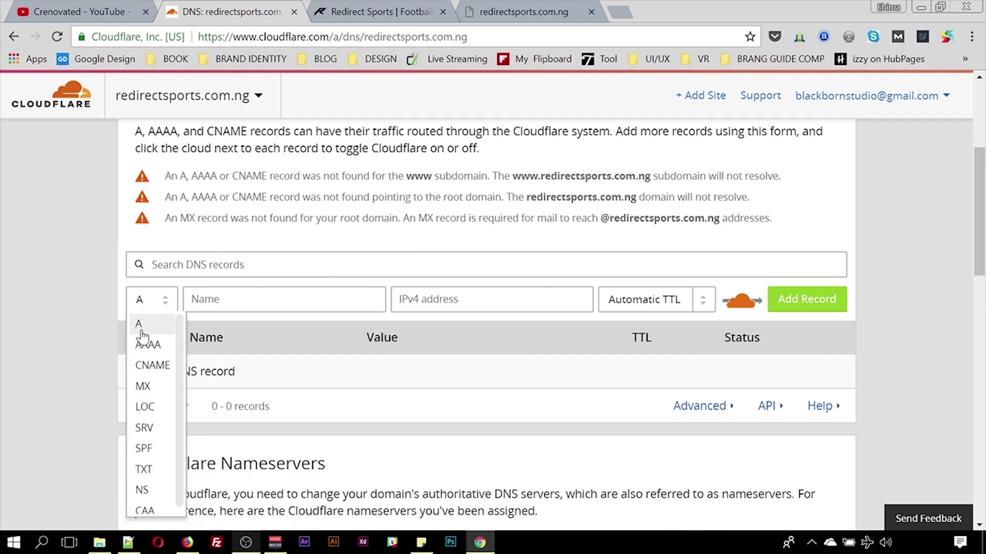
left_click(138, 329)
left_click(197, 301)
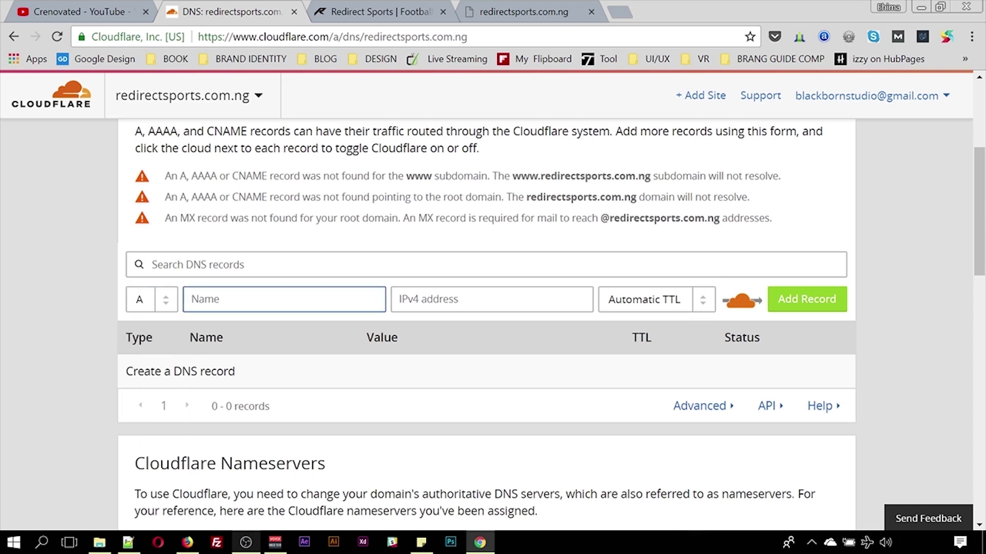
type("redirectsports.com.")
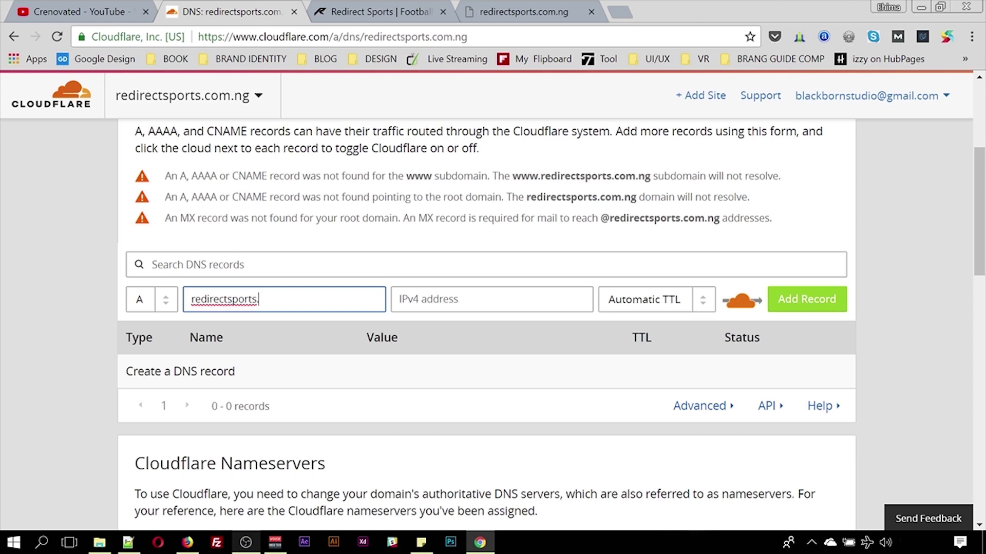
type("ng")
left_click(399, 300)
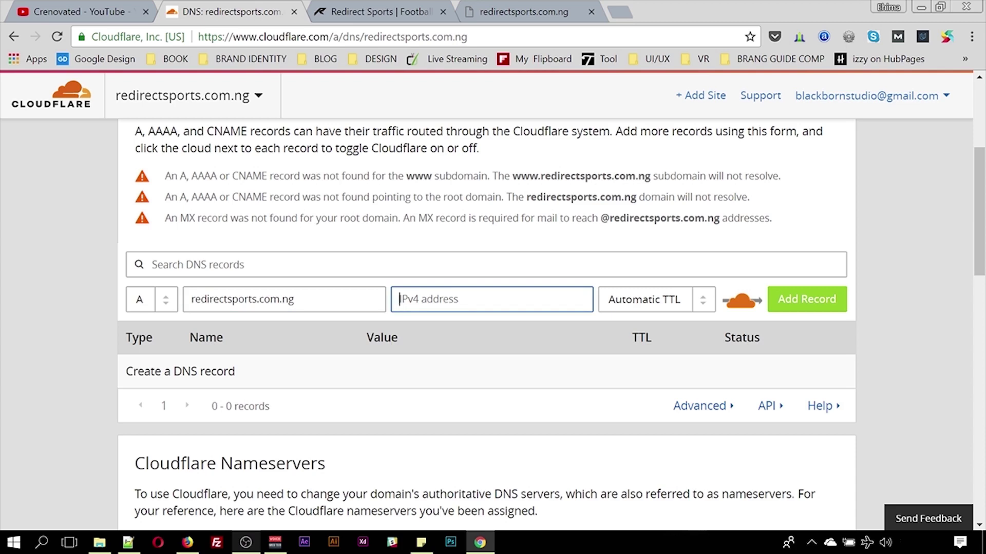
Step: Recheck both website pages, enter the server's IPv4 address beginning with 173 for the A record, and add the record
left_click(419, 7)
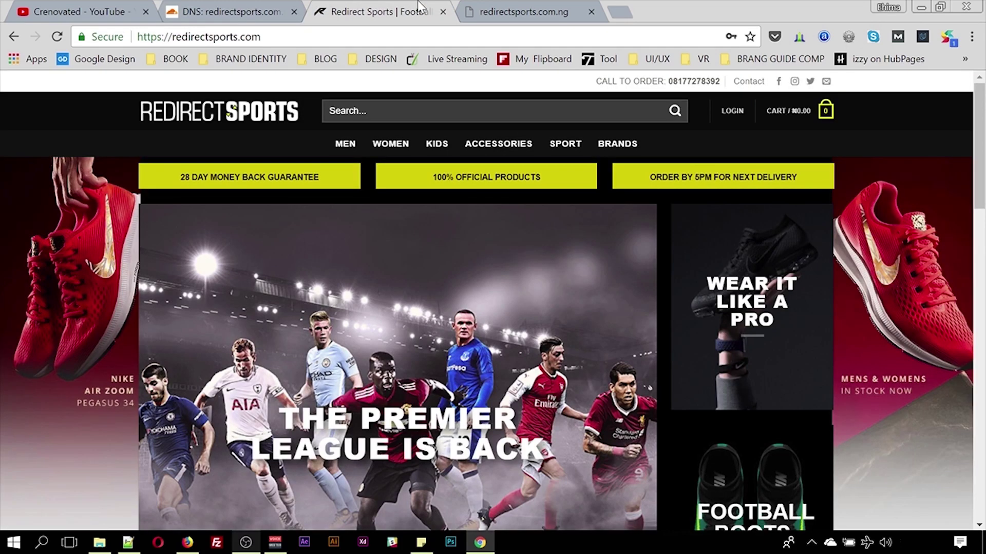
left_click(532, 6)
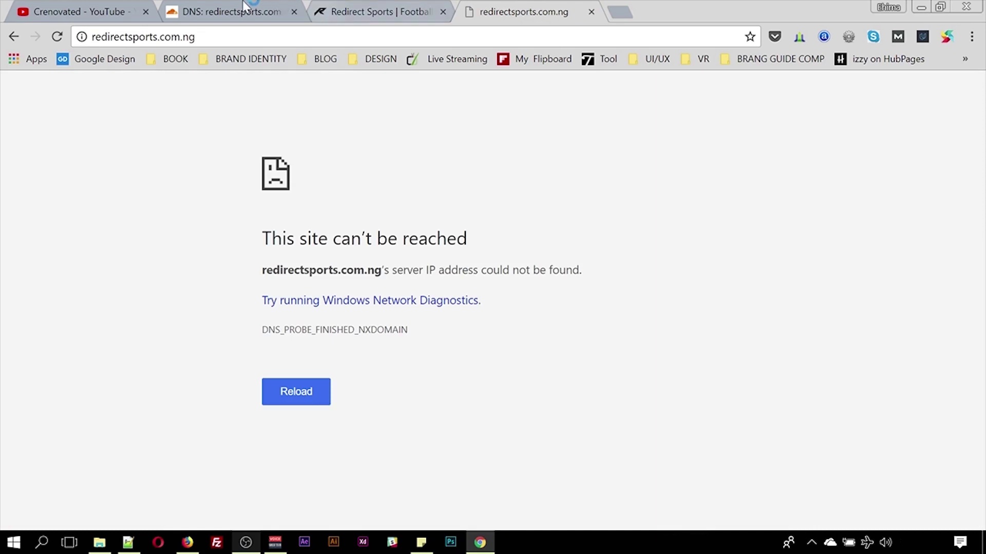
left_click(231, 12)
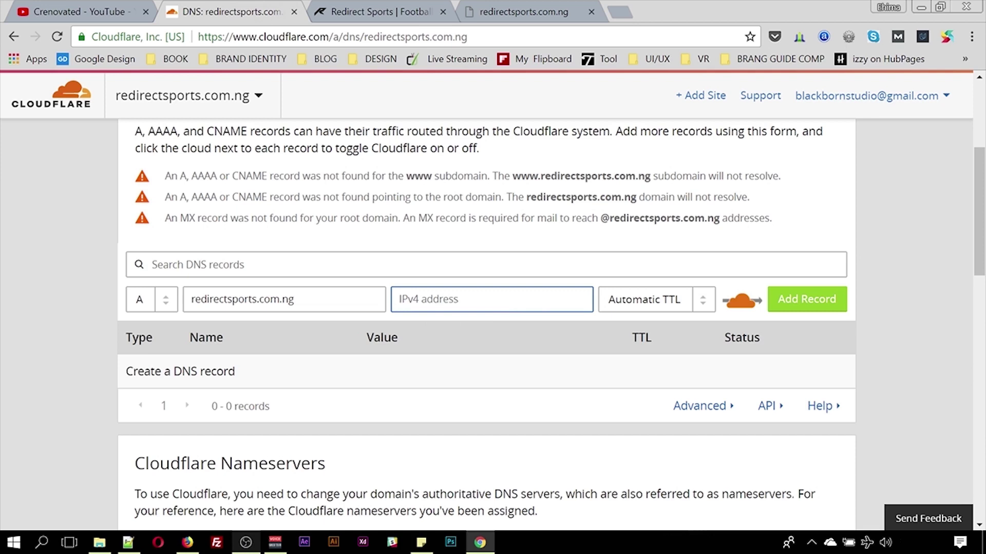
type("173.")
left_click(825, 306)
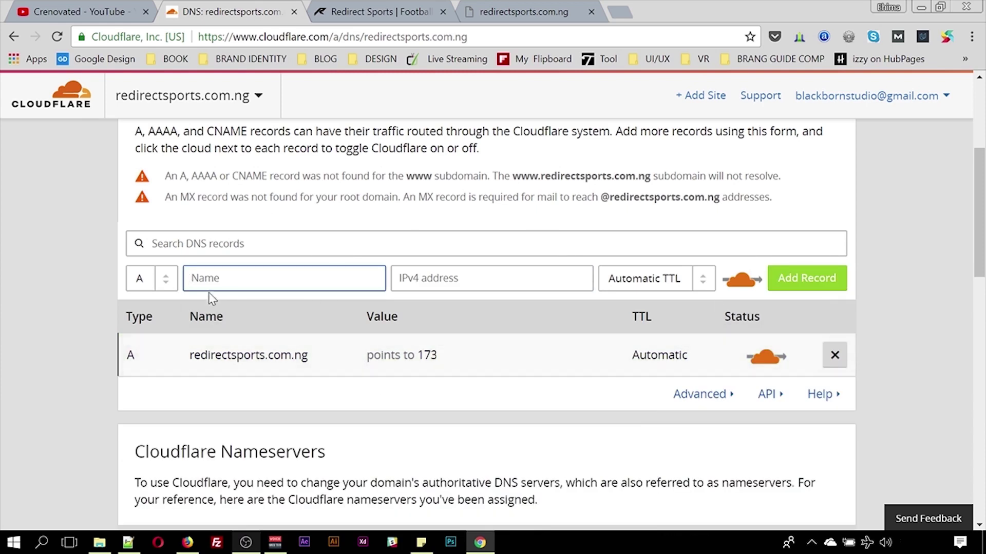
Step: Add a CNAME record named www that points to redirectsports.com.ng, copying the domain from the existing A record
left_click(163, 285)
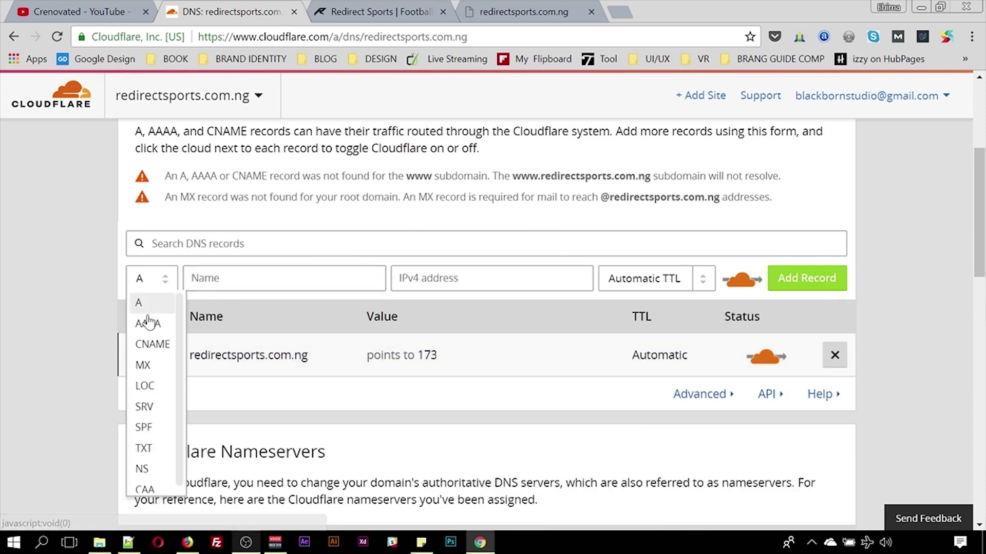
left_click(149, 342)
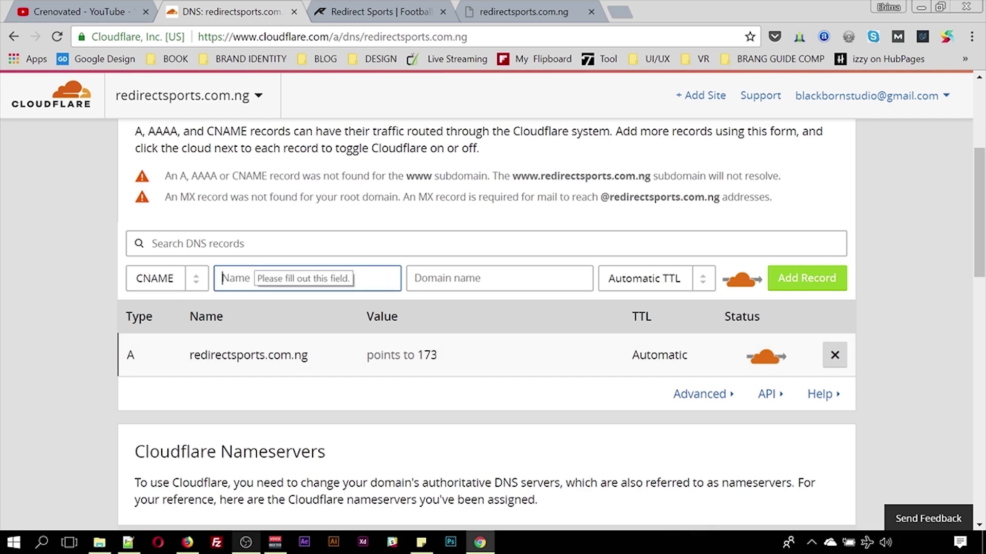
type("www")
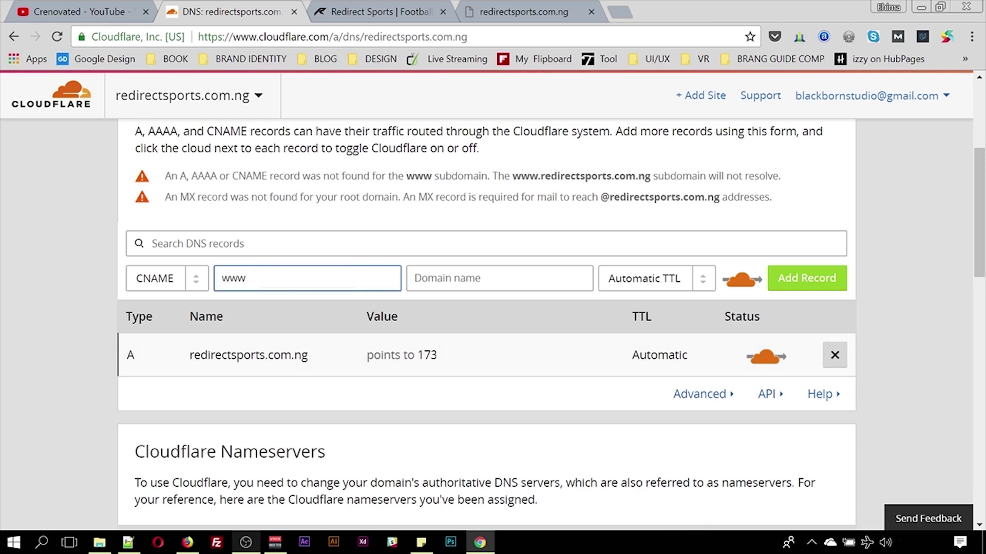
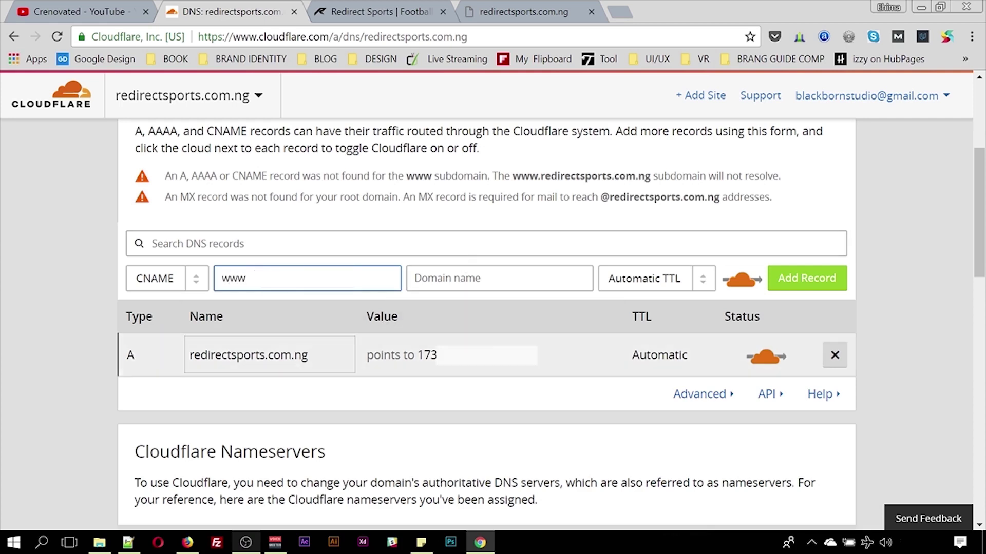
left_click(307, 354)
left_click_drag(307, 354, 190, 355)
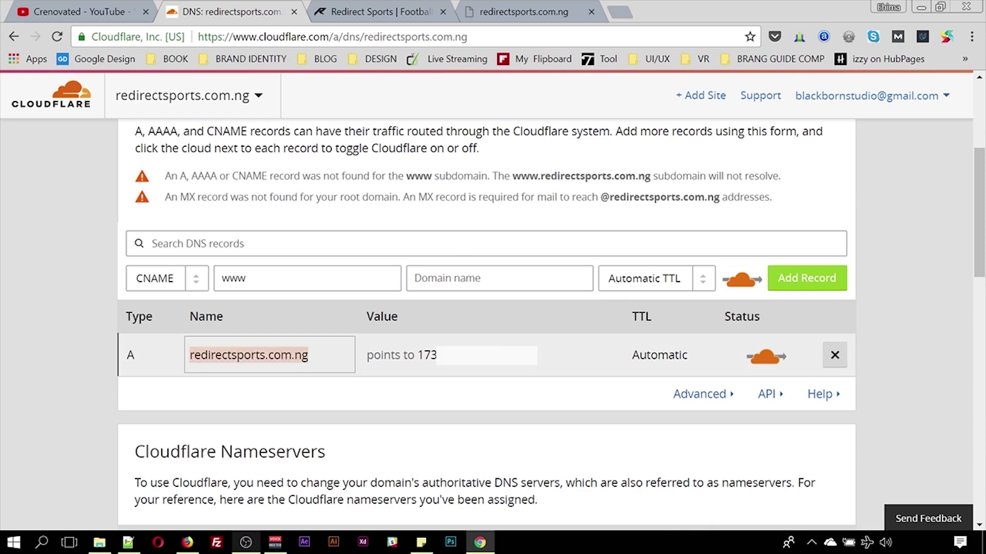
key("ctrl+c")
left_click(488, 280)
key("ctrl+v")
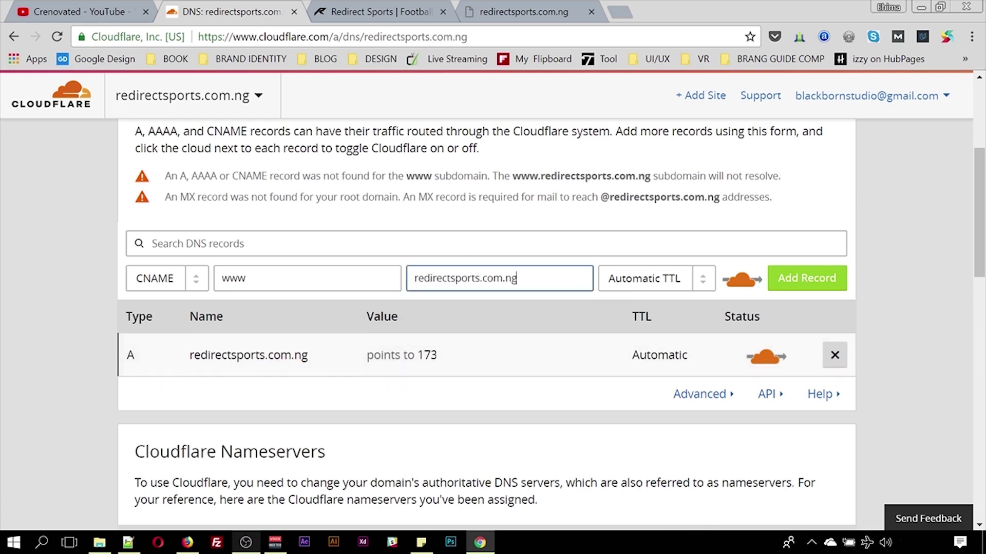
left_click(802, 282)
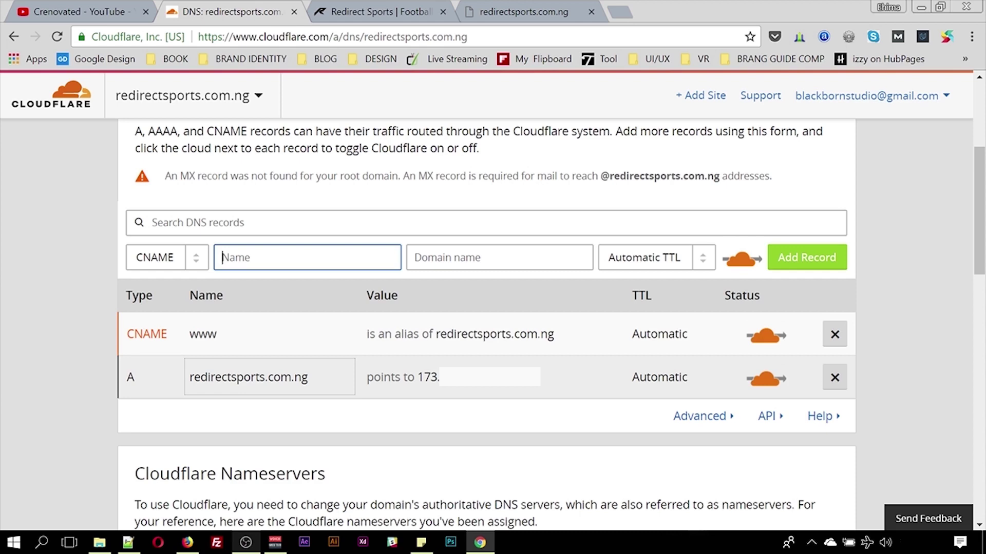
Step: Check the address of the live redirectsports.com site and return to the Cloudflare DNS page of redirectsports.com.ng
left_click(353, 7)
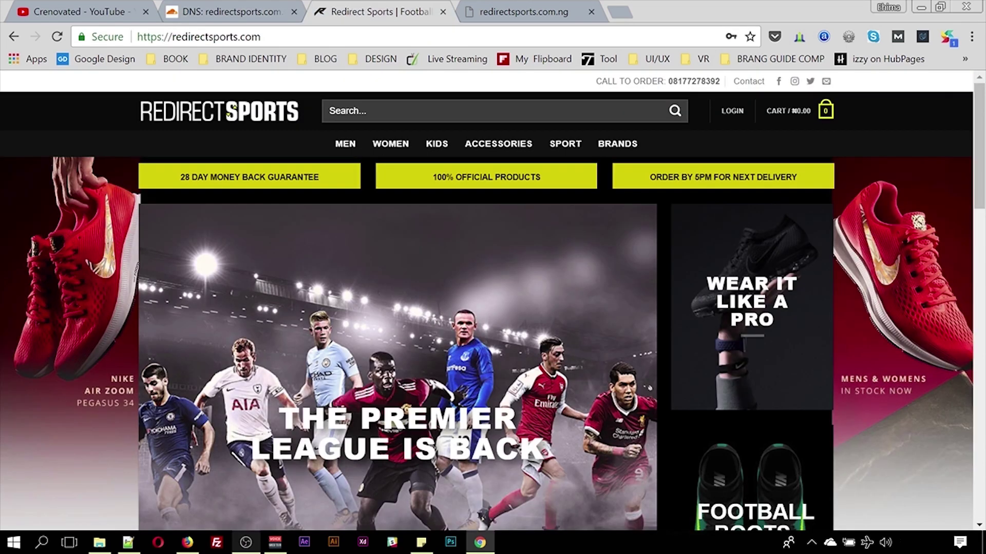
left_click_drag(261, 36, 210, 42)
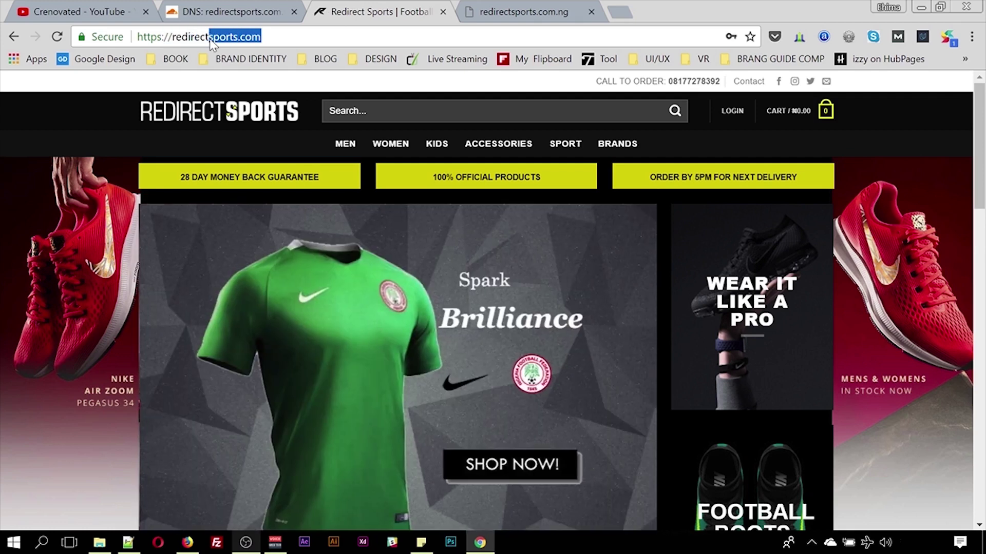
left_click(491, 1)
left_click(286, 6)
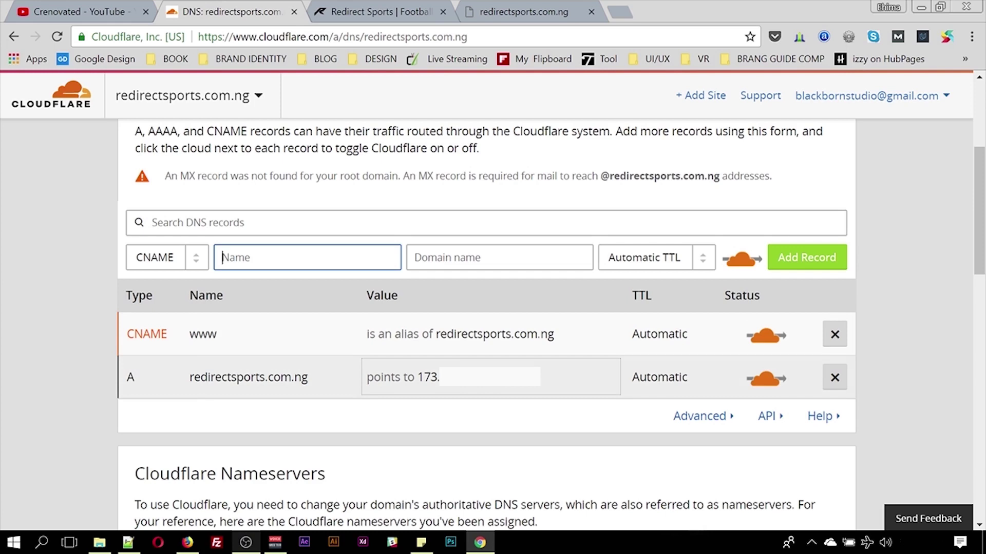
Step: Open the Page Rules of redirectsports.com.ng and start creating a new page rule
scroll(578, 391, "up", 2)
scroll(578, 391, "up", 3)
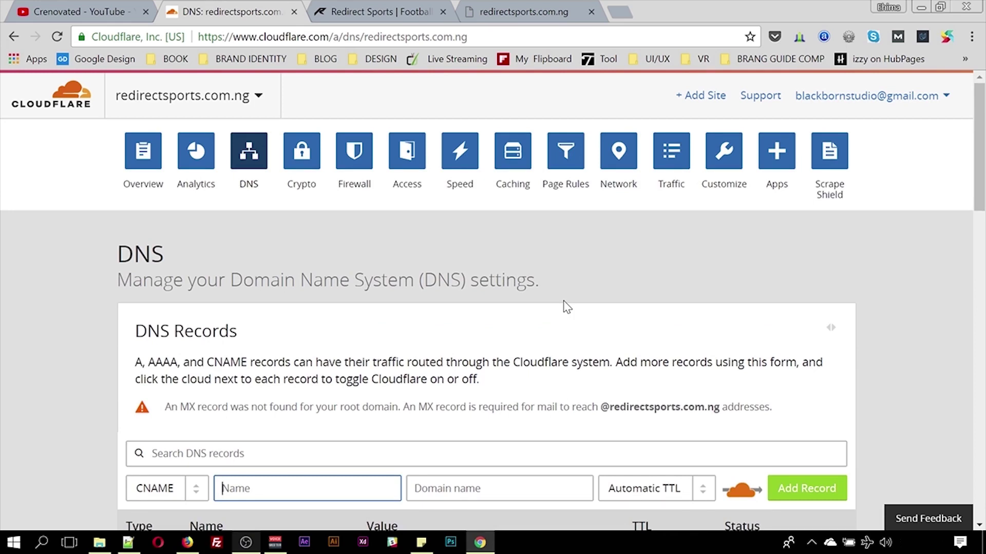
left_click(566, 157)
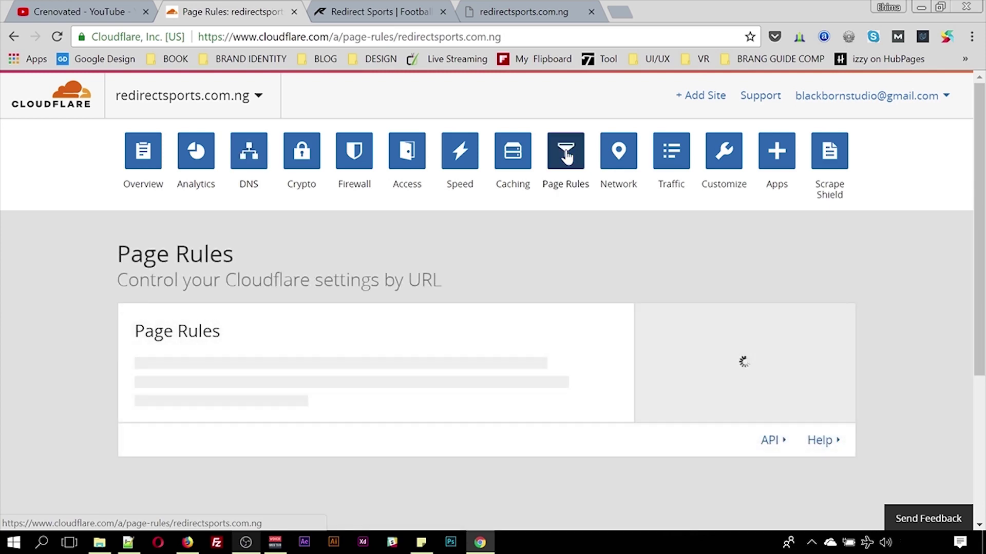
scroll(562, 189, "down", 3)
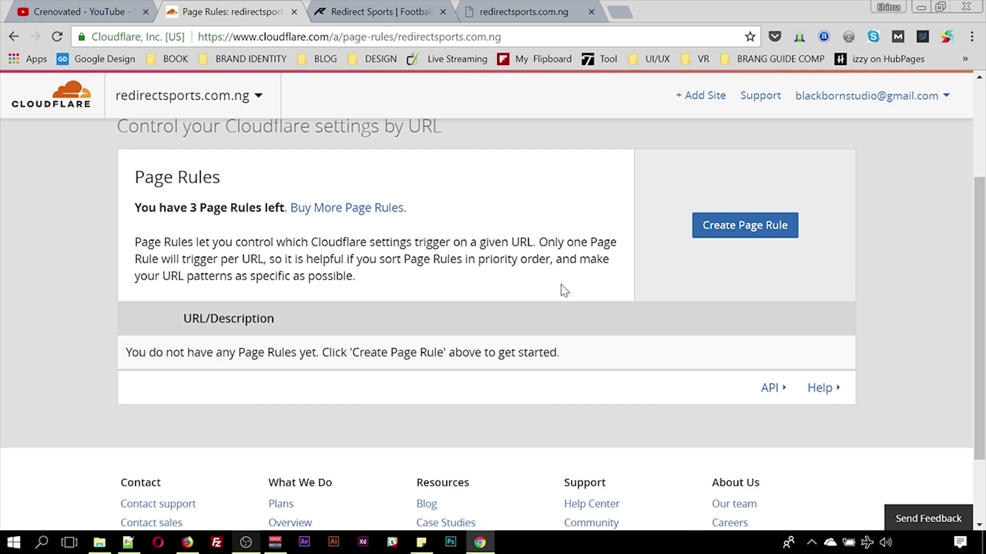
scroll(561, 288, "down", 2)
left_click(771, 154)
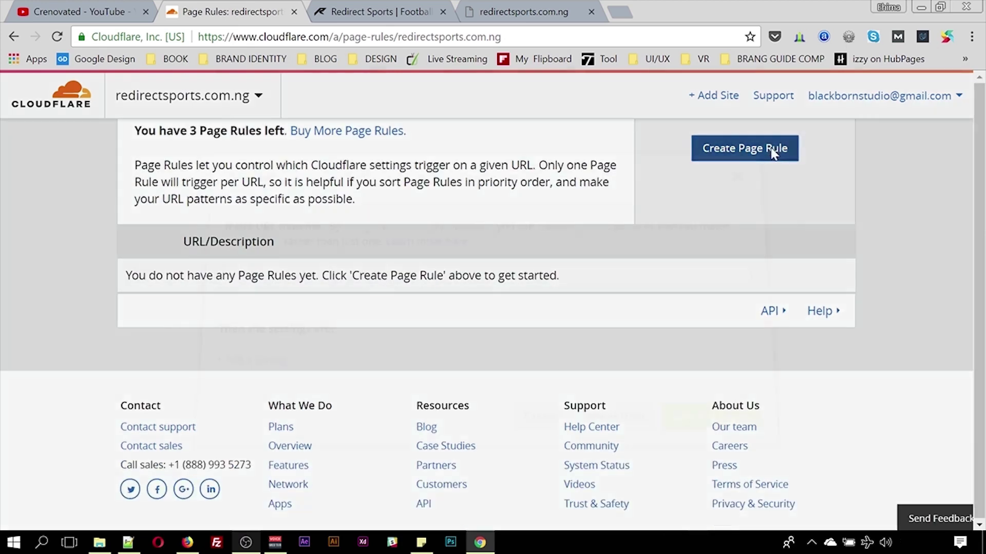
Step: Set the page rule's URL match pattern to *redirectsports.com.ng/
left_click(204, 280)
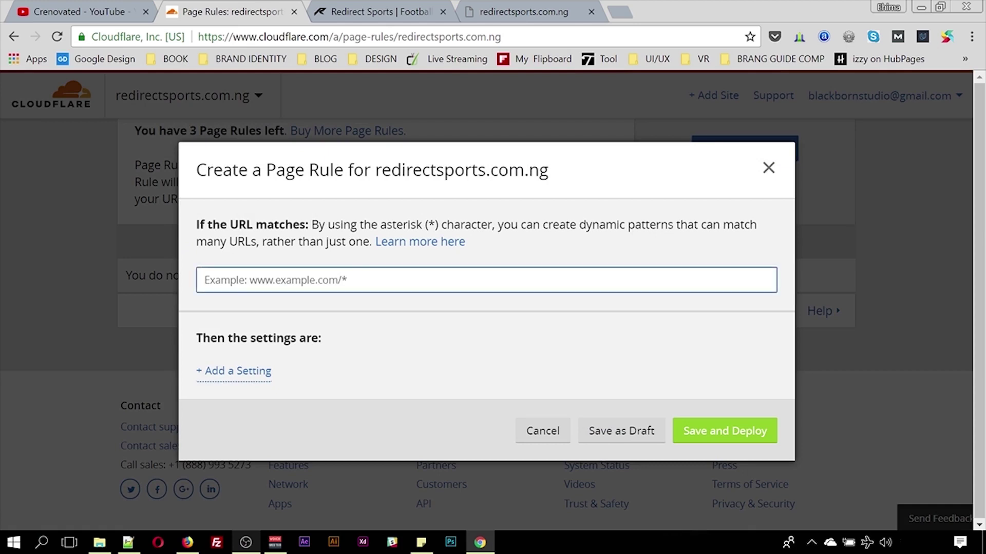
type("8")
key("BackSpace")
type("*")
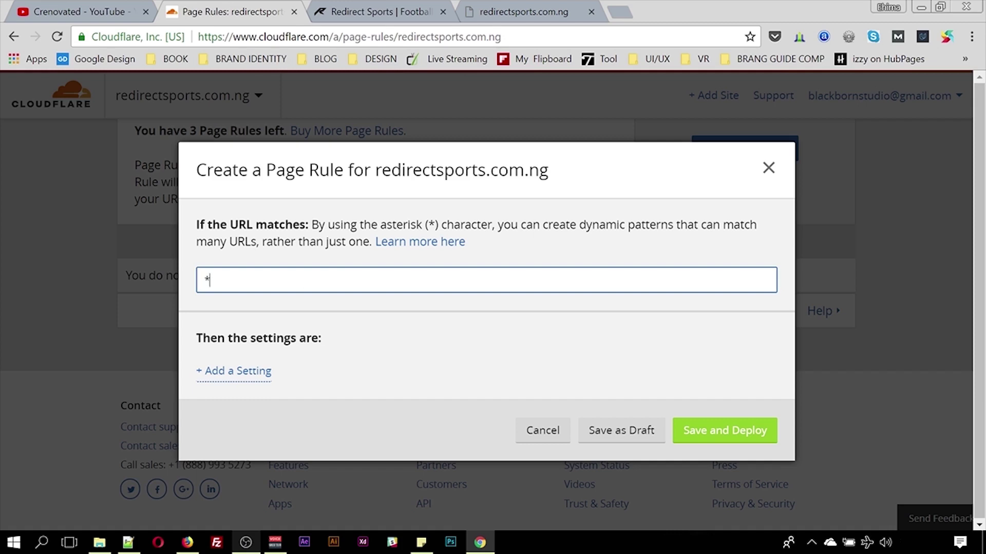
type("redirectsports.c")
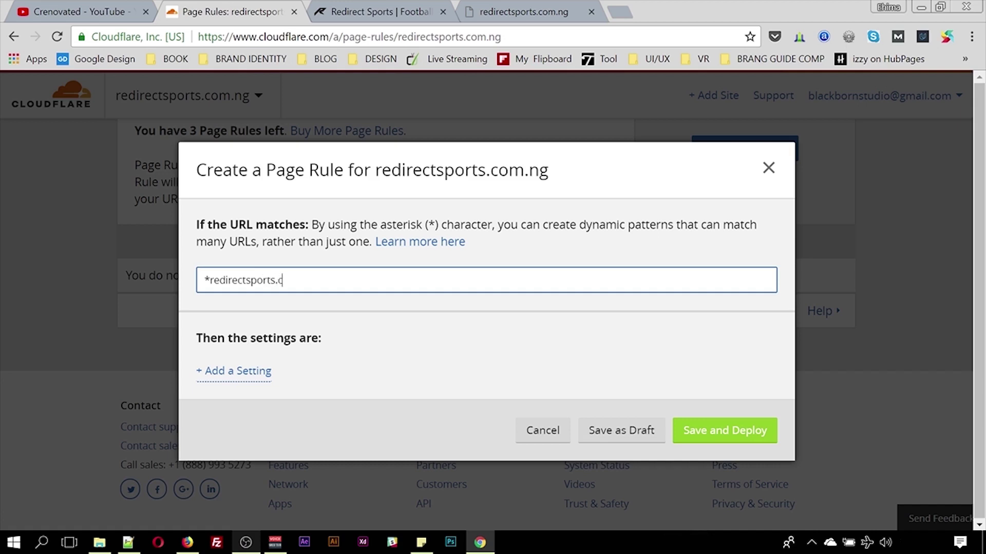
type("om.ng/")
left_click_drag(211, 339, 327, 349)
left_click(320, 349)
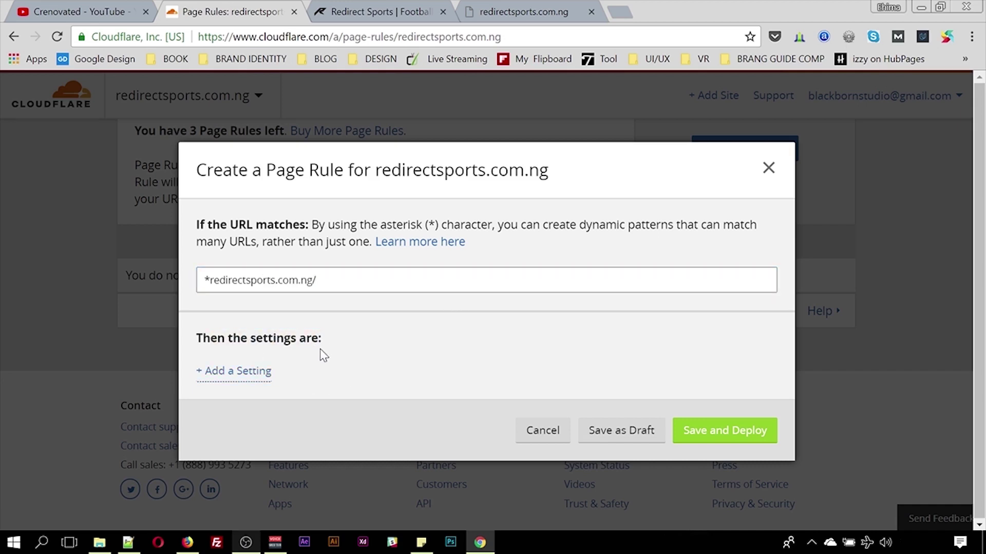
Step: Add a Forwarding URL setting to the page rule with the status code 301 - Permanent Redirect
left_click(258, 374)
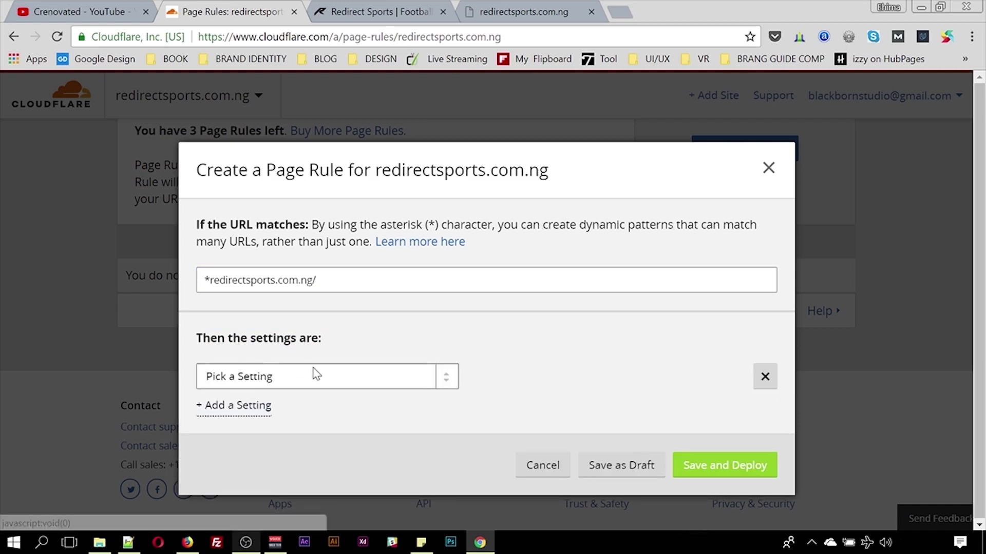
left_click(273, 376)
scroll(319, 308, "down", 2)
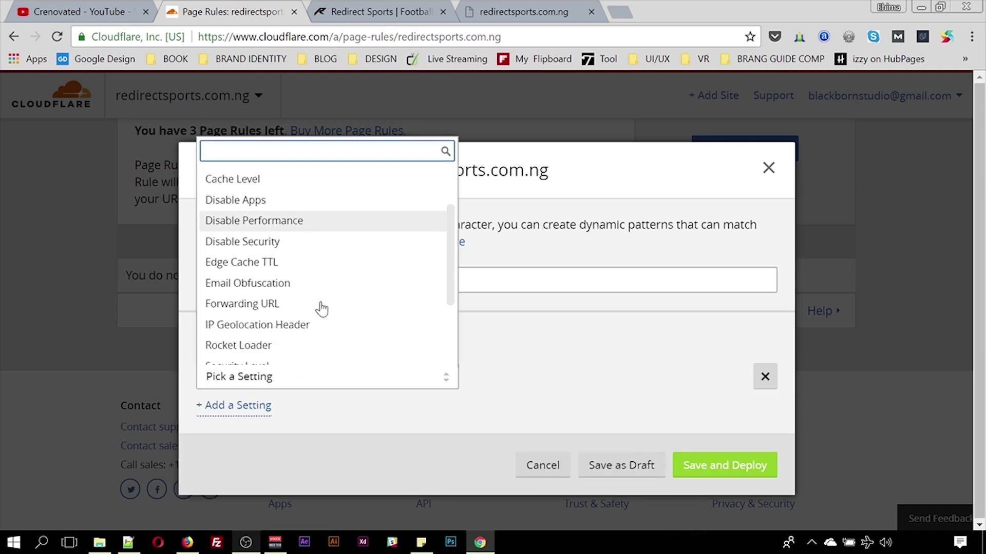
scroll(308, 326, "down", 2)
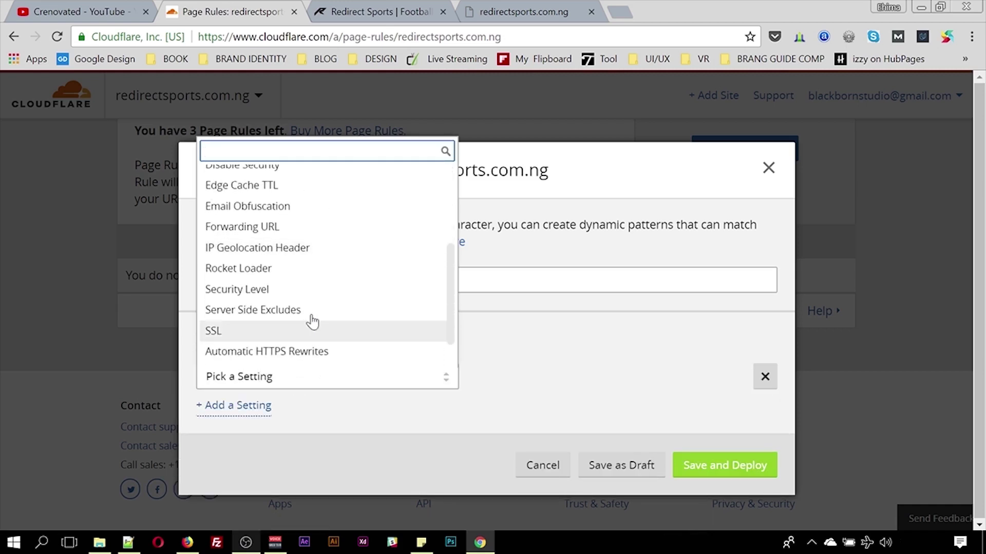
left_click(302, 232)
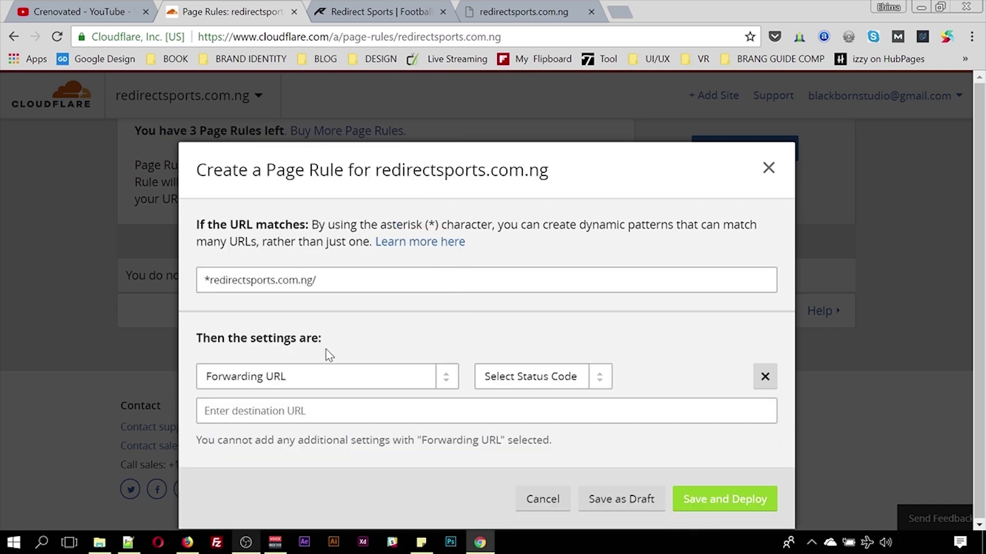
left_click(567, 379)
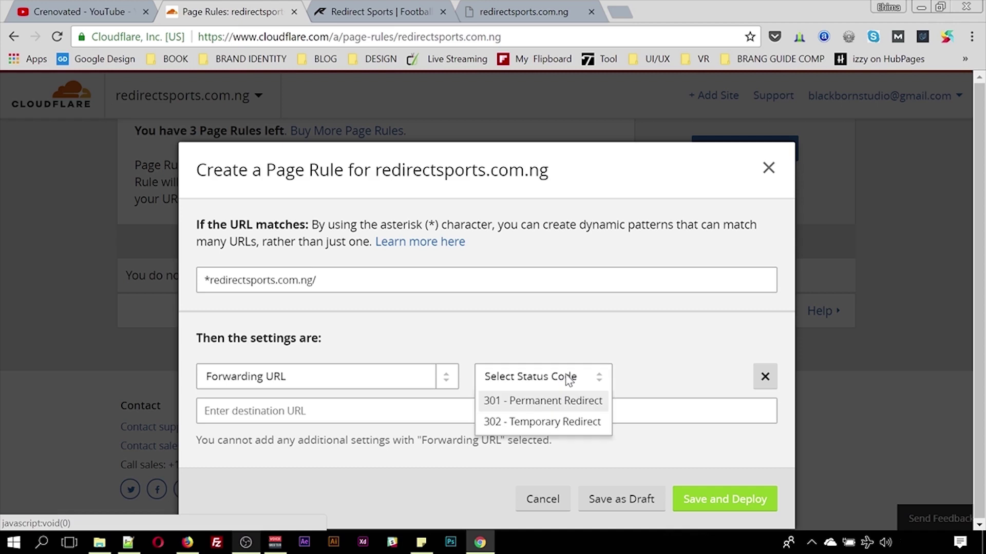
left_click(561, 403)
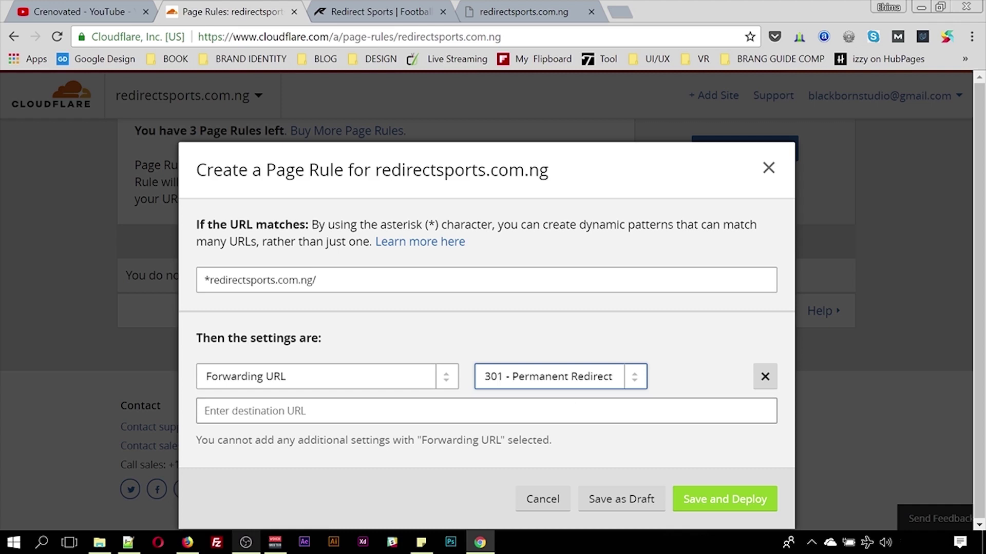
left_click(205, 411)
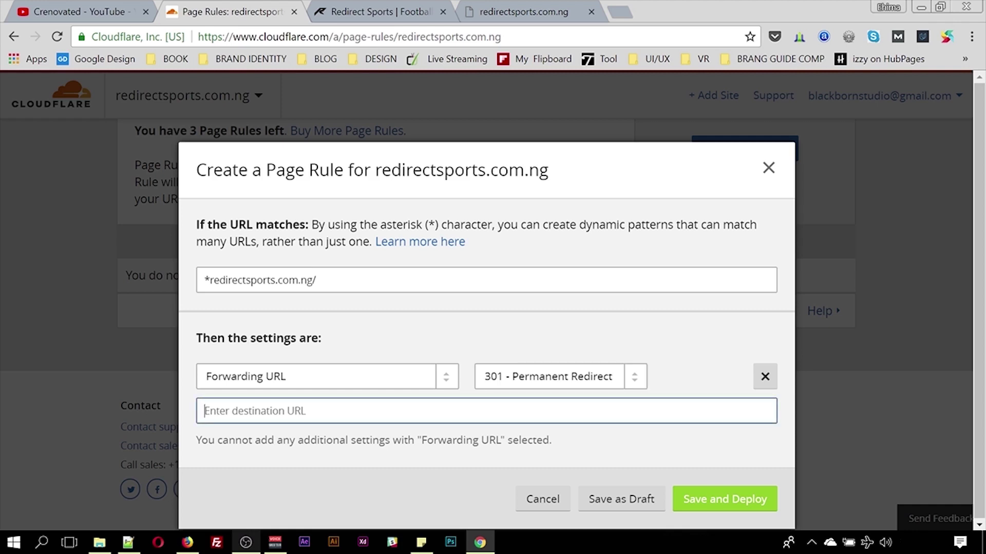
type("https")
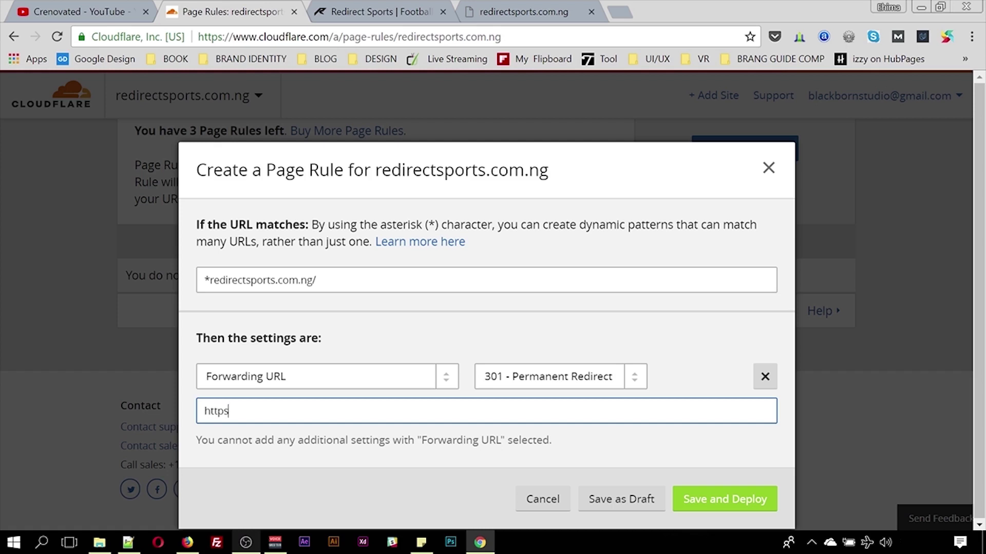
type("://redirectsports.com")
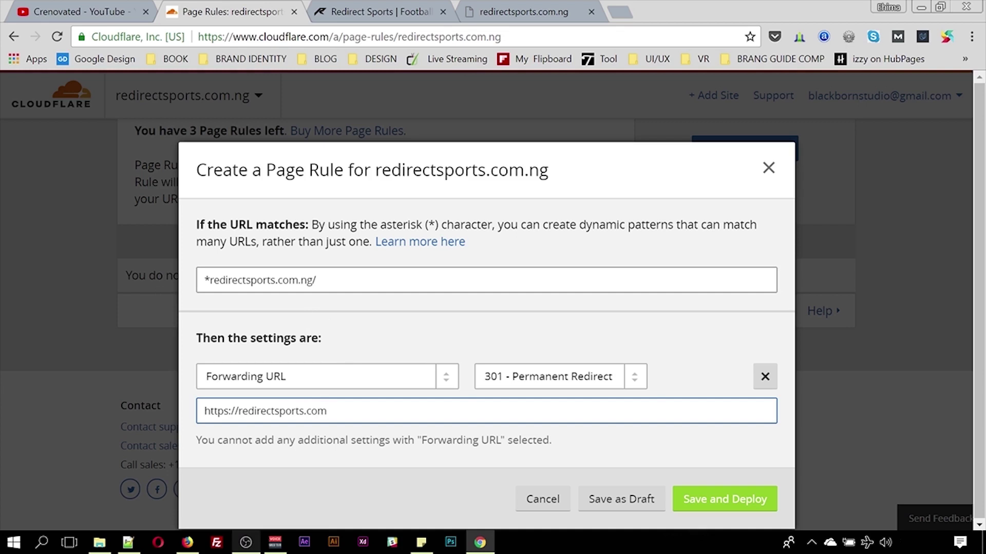
Step: Review the page rule's match pattern and destination URL, and save and deploy the rule
left_click(324, 283)
triple_click(324, 283)
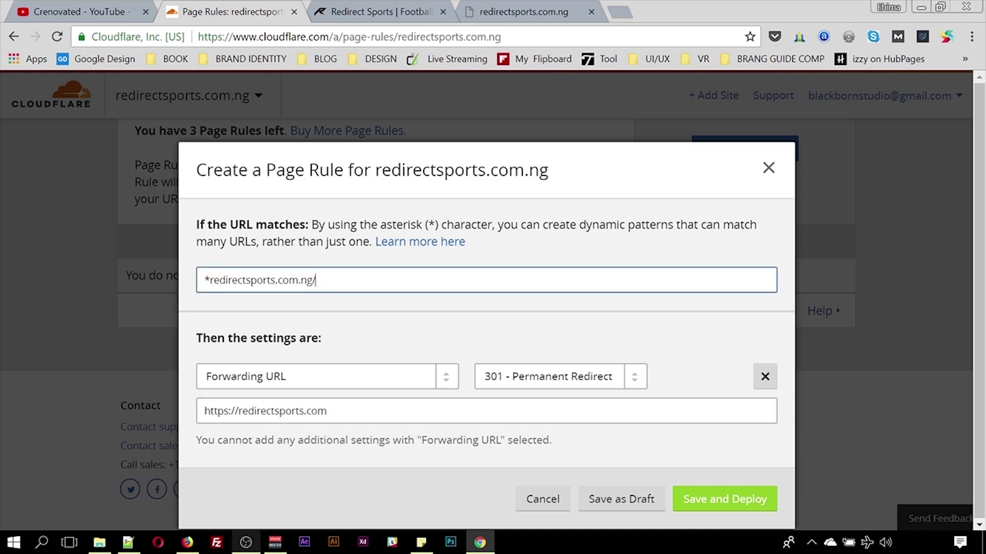
key("Right")
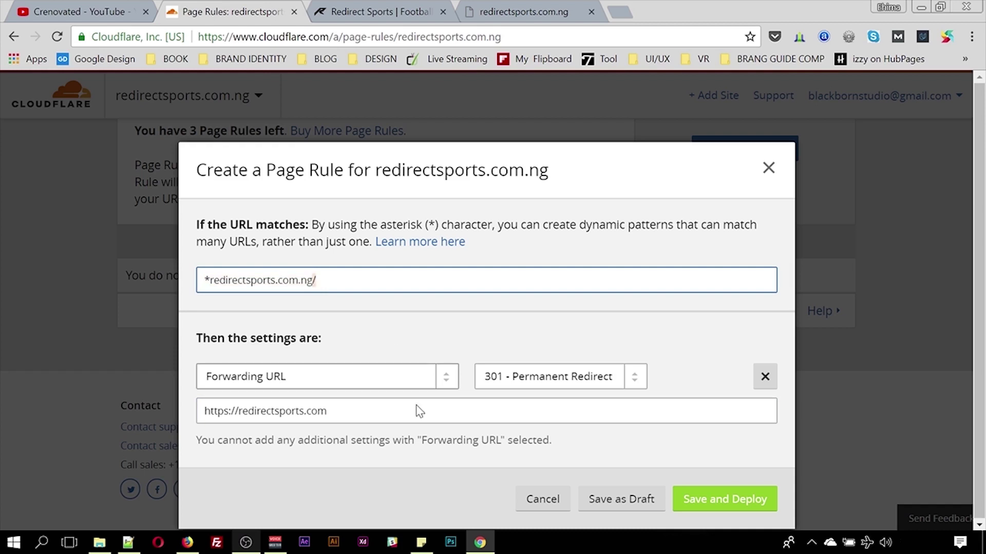
left_click(327, 411)
key("ctrl+a")
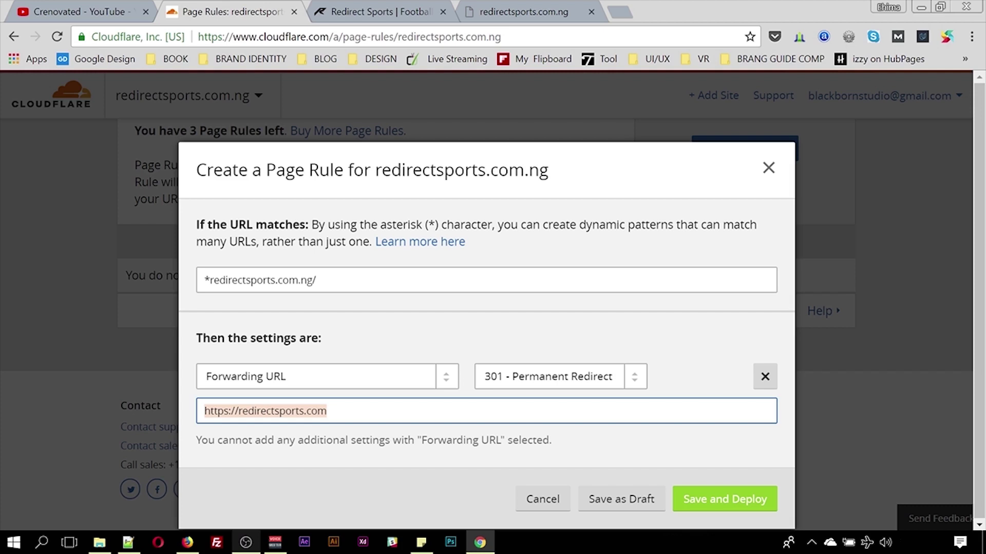
left_click(741, 493)
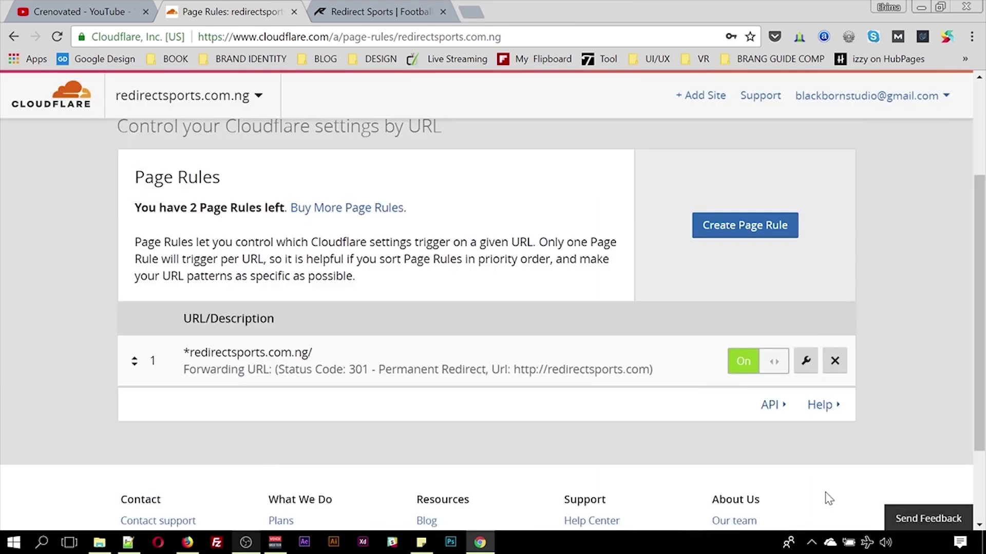
Step: Load redirectsports.com.ng in a new browser tab to test the redirect
left_click(475, 14)
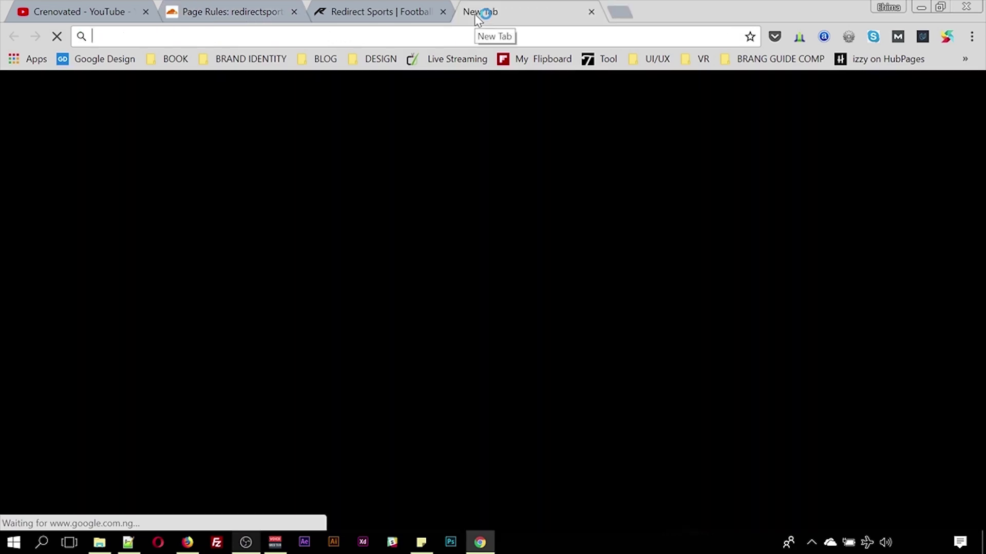
type("ret")
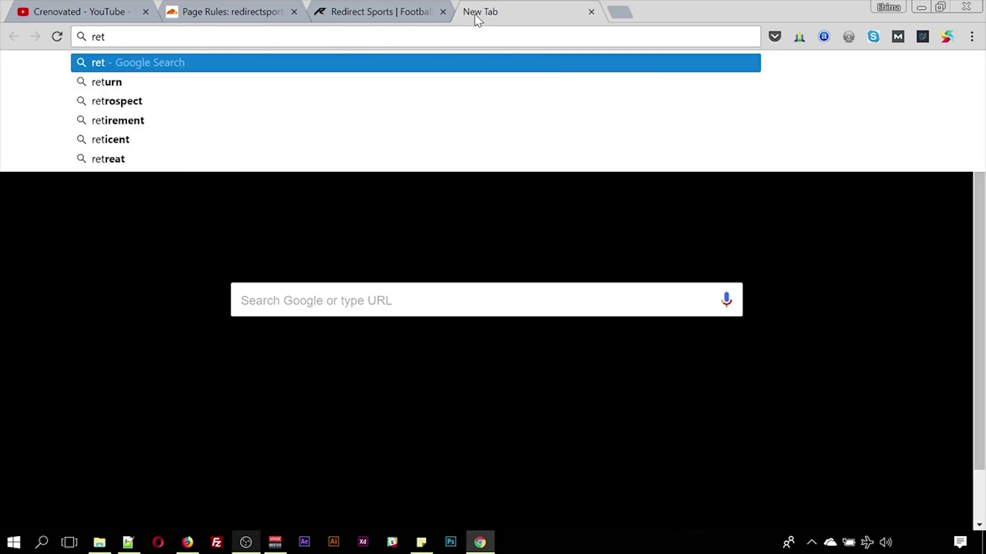
type("directsports.com.ng")
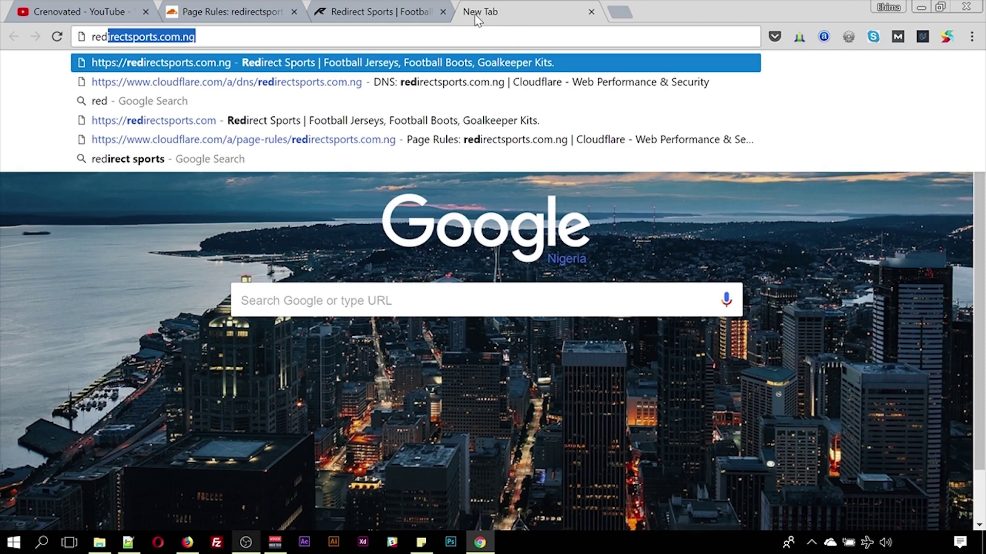
key("End")
key("Return")
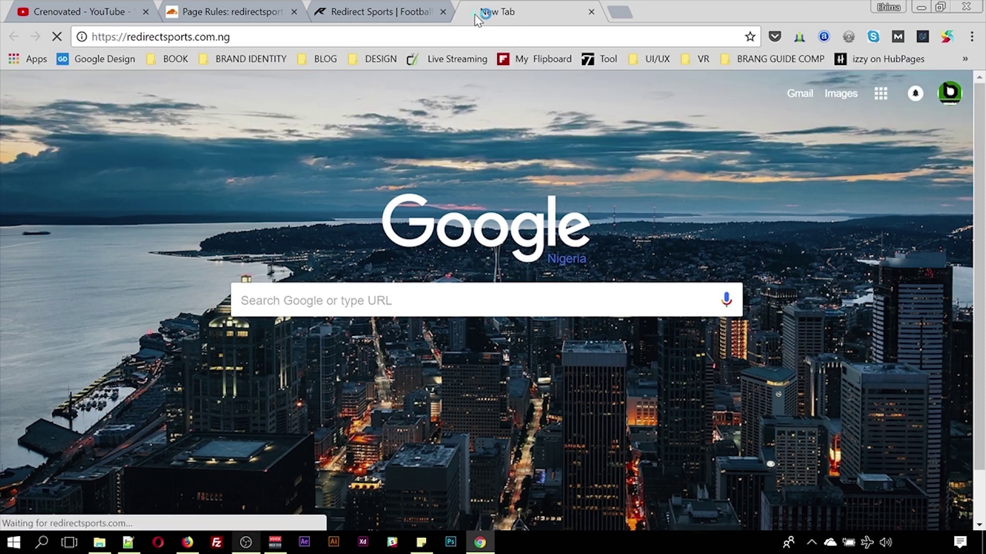